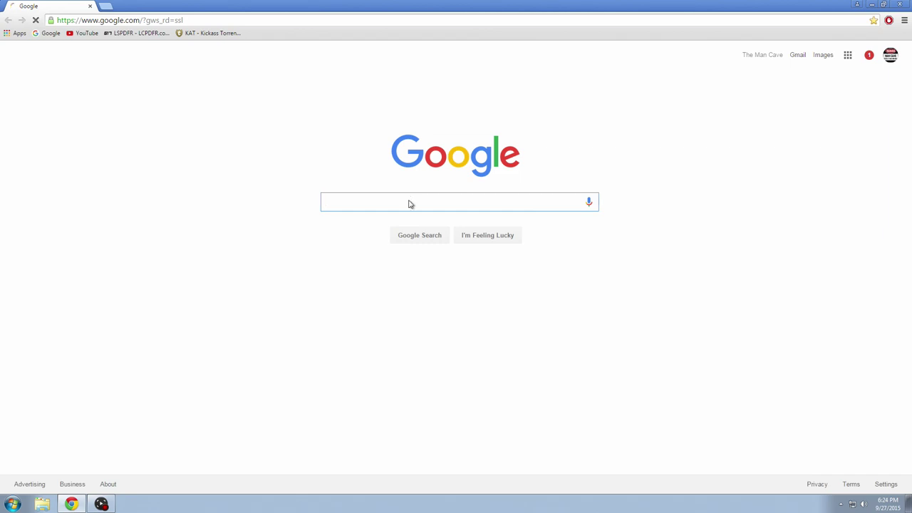
Step: Search Google for "microsoft .net frameworks 4.6" and open Microsoft's Web Installer download page
type("Mi")
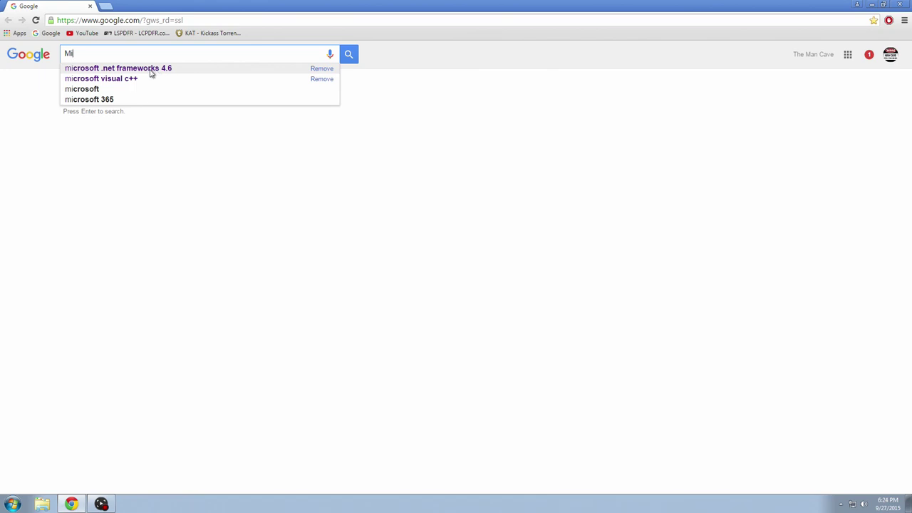
left_click(156, 72)
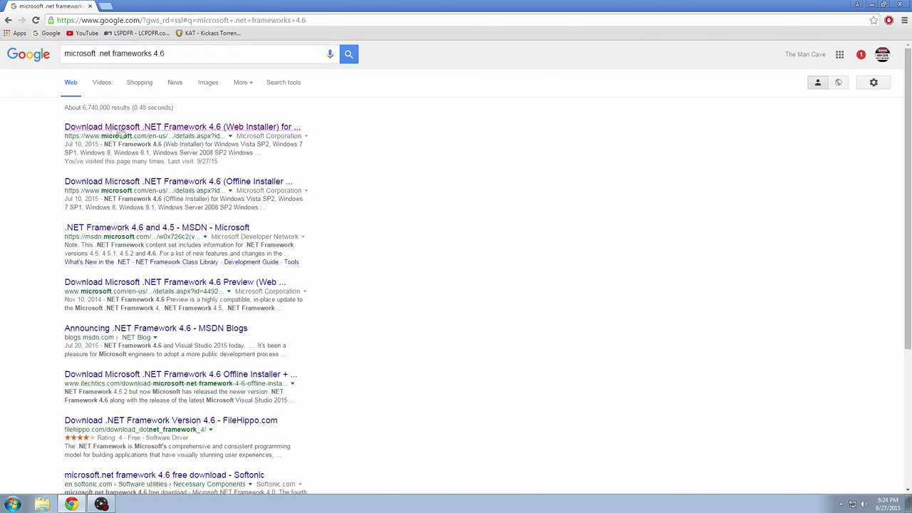
left_click_drag(84, 136, 154, 136)
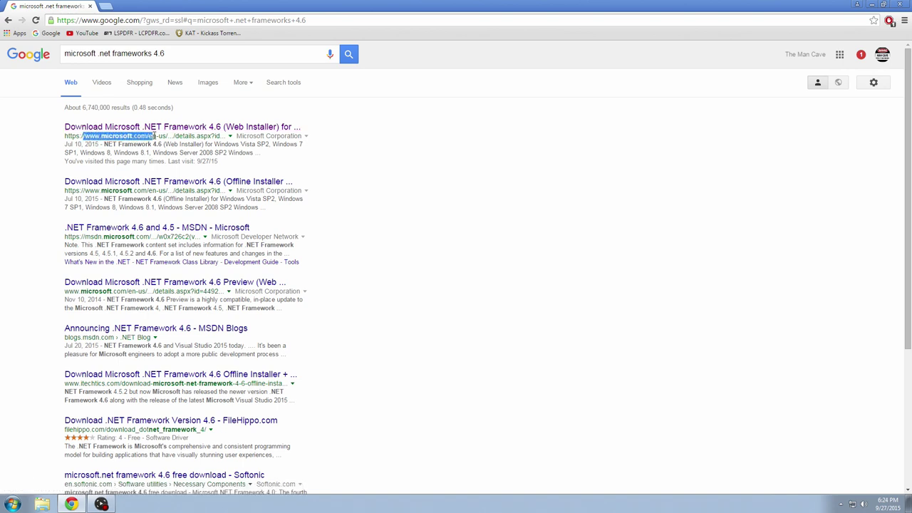
left_click(163, 129)
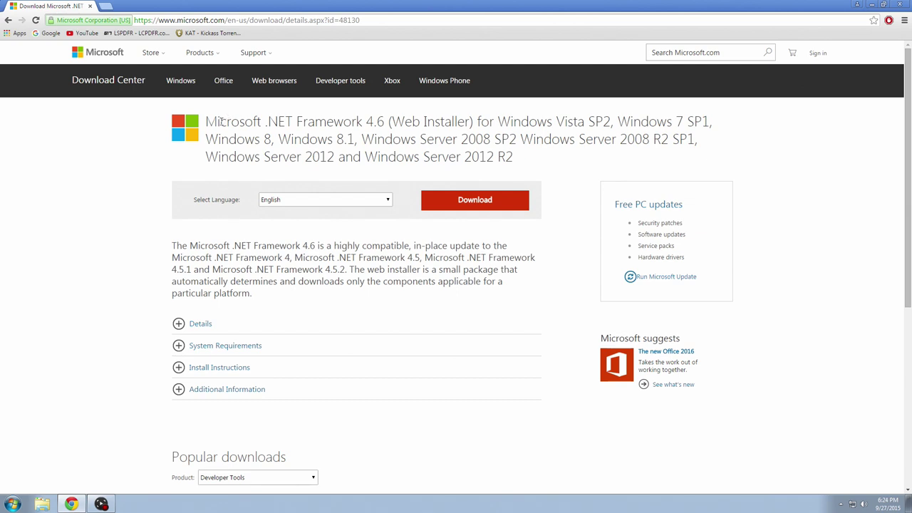
Step: Download the .NET Framework 4.6 web installer and run it, allowing it to make changes to the computer
left_click(465, 204)
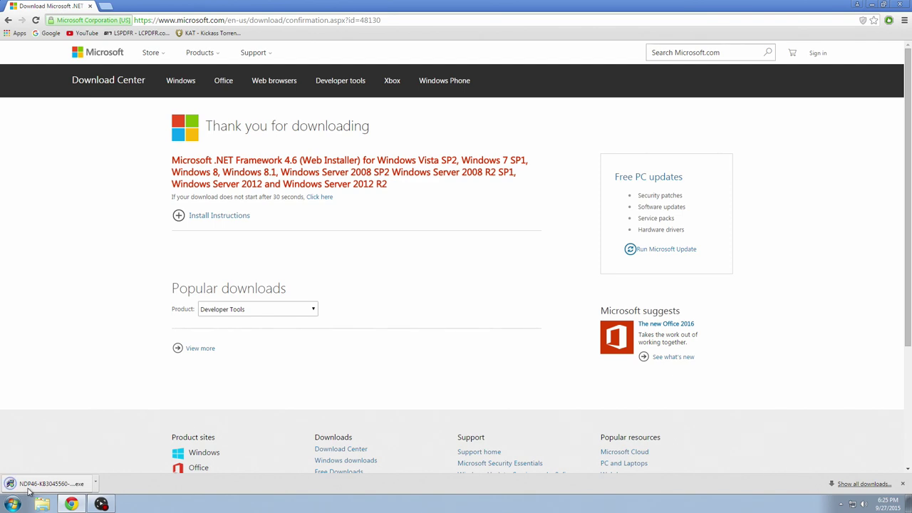
left_click(57, 489)
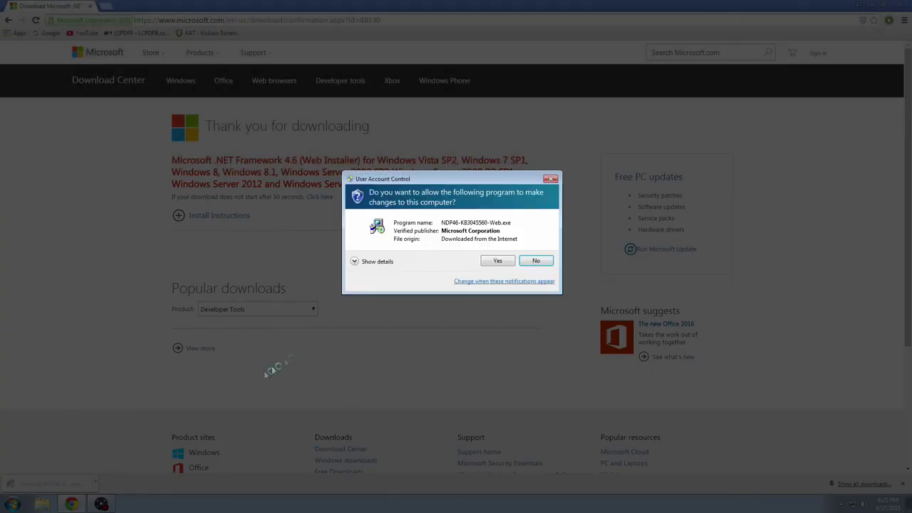
left_click(494, 261)
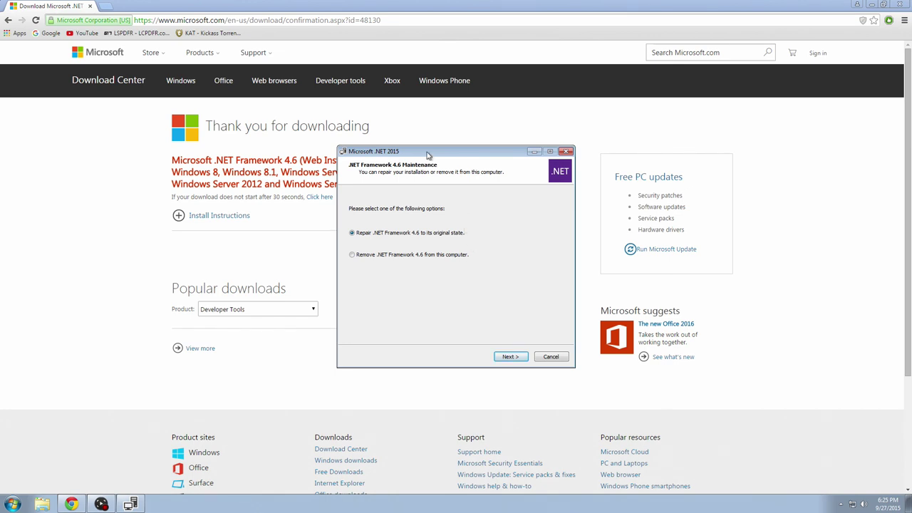
Step: Cancel the .NET Framework 4.6 maintenance setup without repairing or removing the installation
left_click_drag(434, 154, 454, 145)
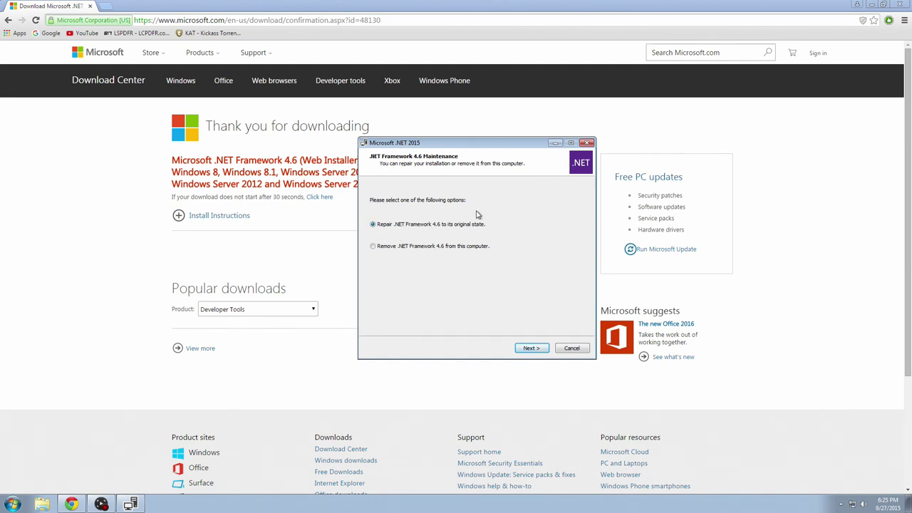
left_click(571, 348)
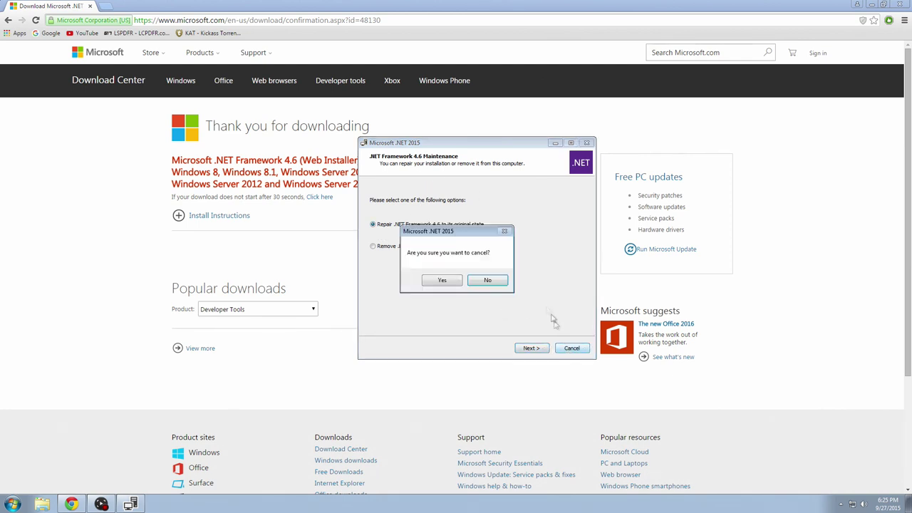
left_click(442, 280)
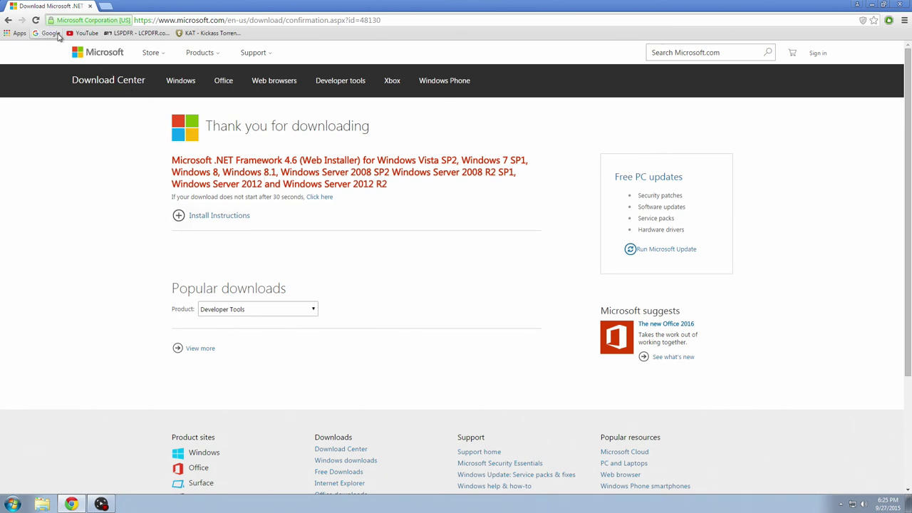
Step: Search Google for "visual c++ redistributable for visual studios 2015" and open the file choices on Microsoft's download page
left_click(51, 33)
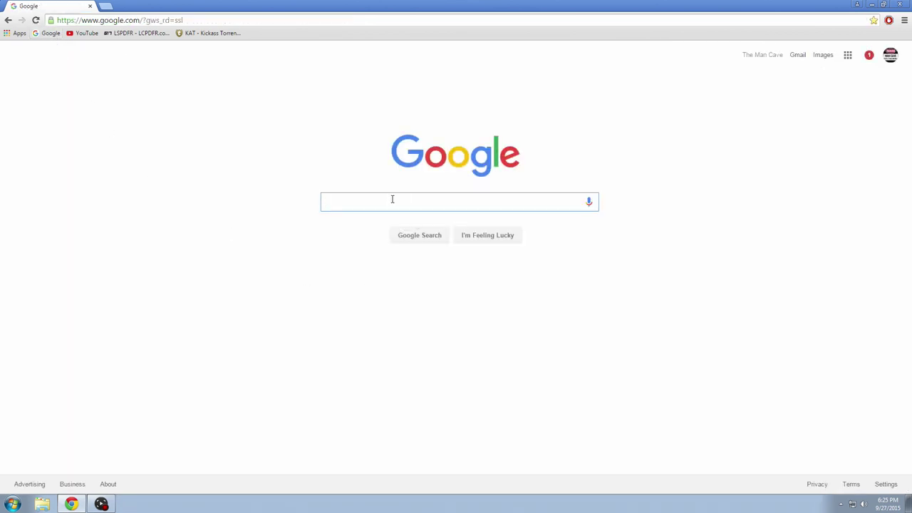
type("Vis")
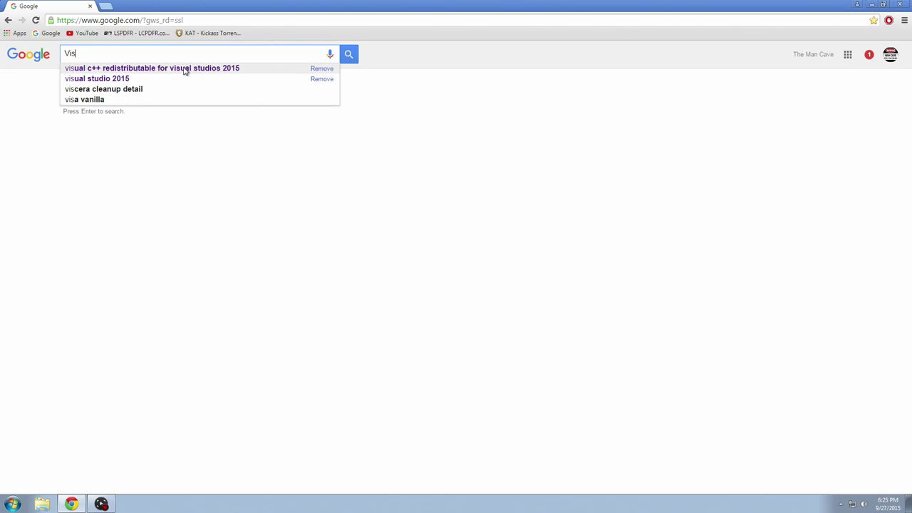
left_click(141, 68)
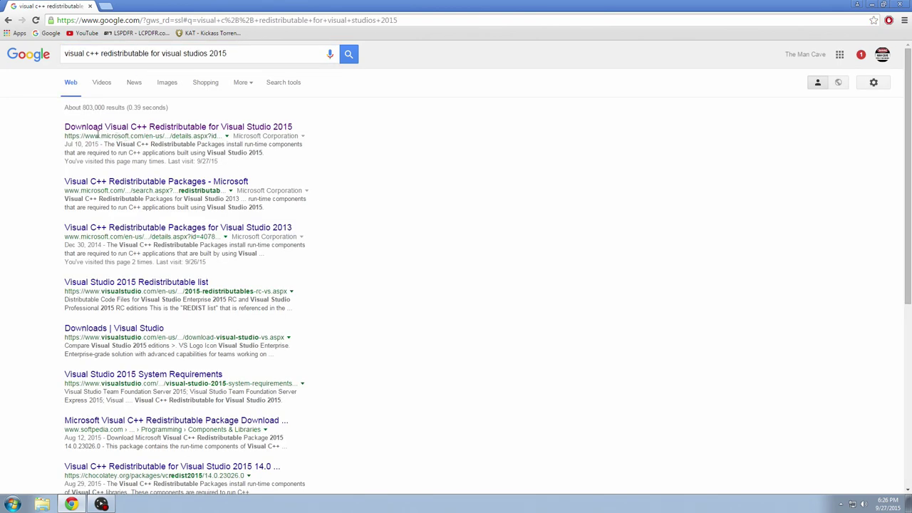
left_click_drag(84, 136, 154, 134)
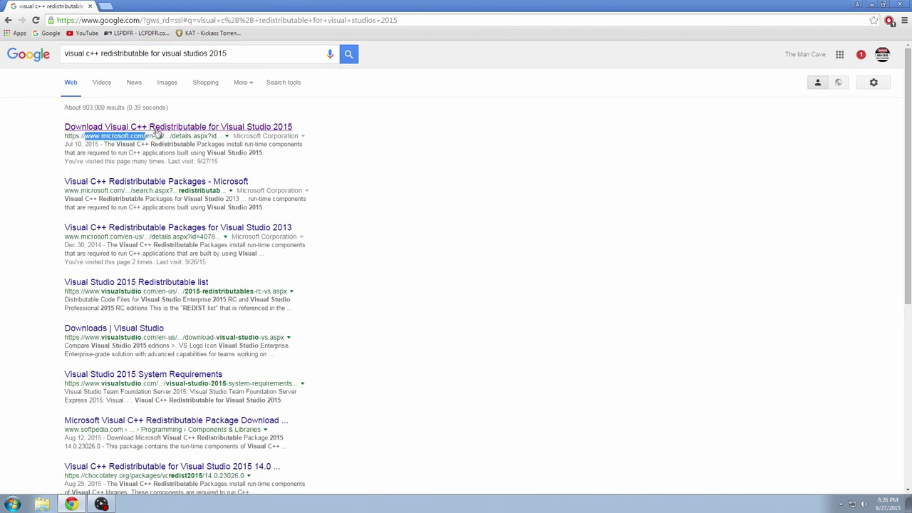
left_click(156, 129)
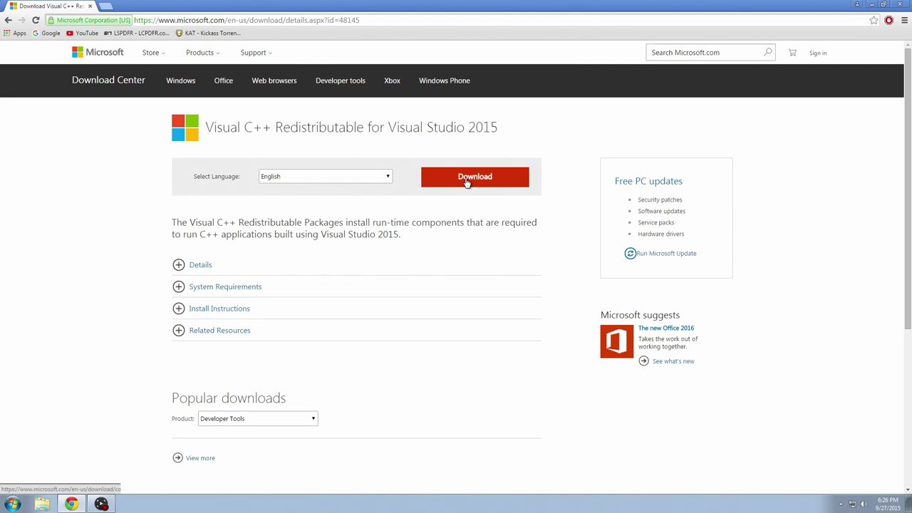
left_click(467, 179)
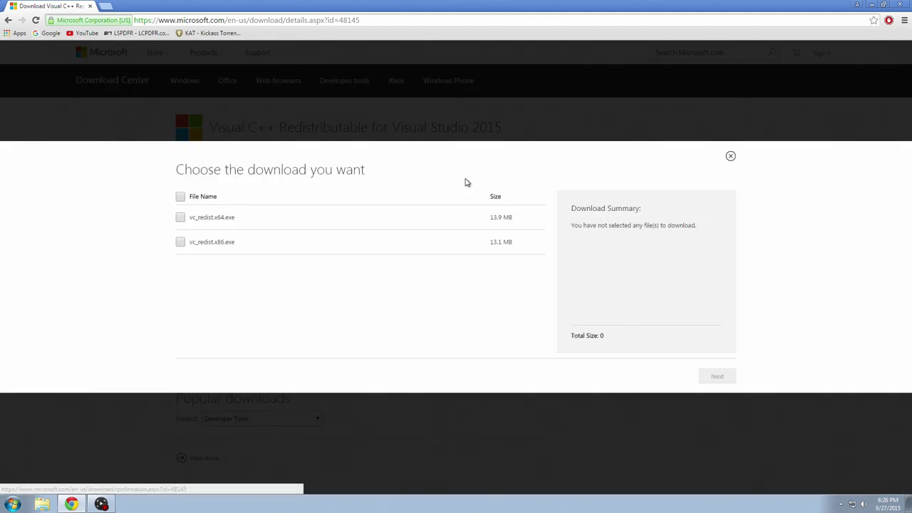
left_click(181, 218)
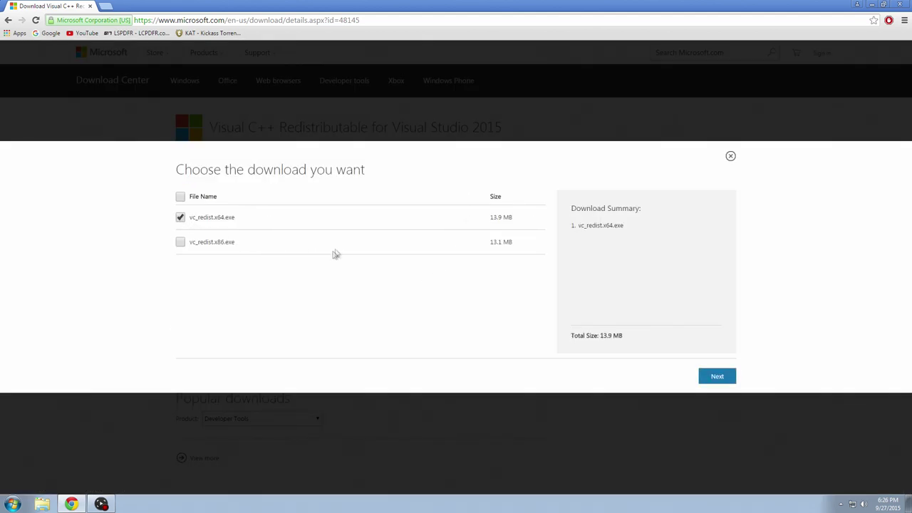
left_click(181, 218)
left_click(181, 243)
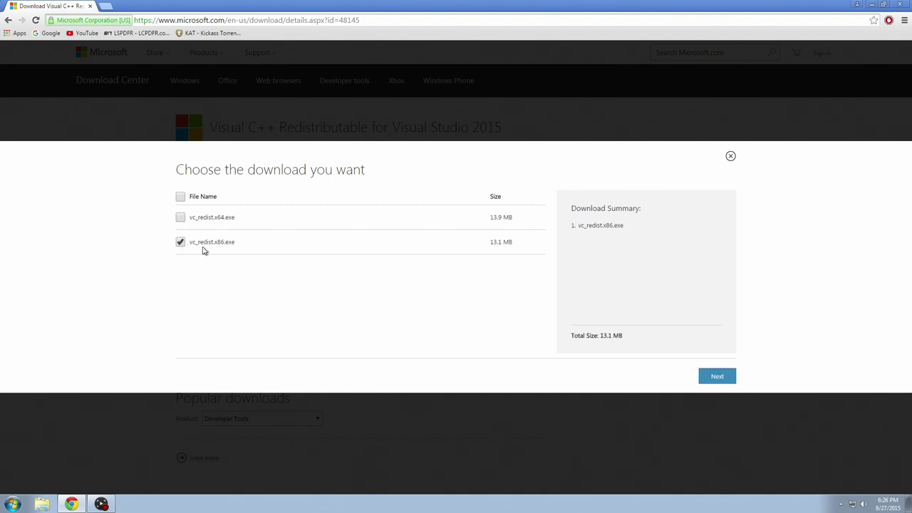
left_click(181, 243)
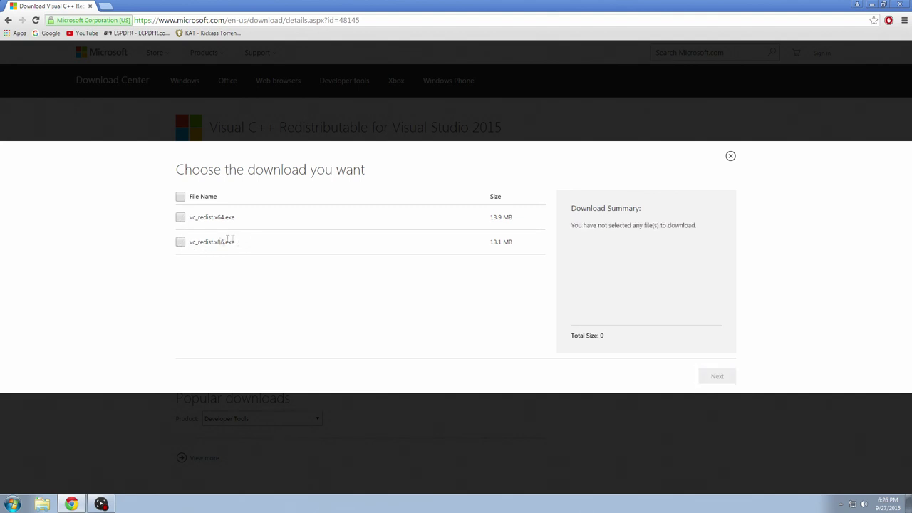
Step: Select only vc_redist.x64.exe and download it, using the manual download link on the confirmation page
left_click(181, 219)
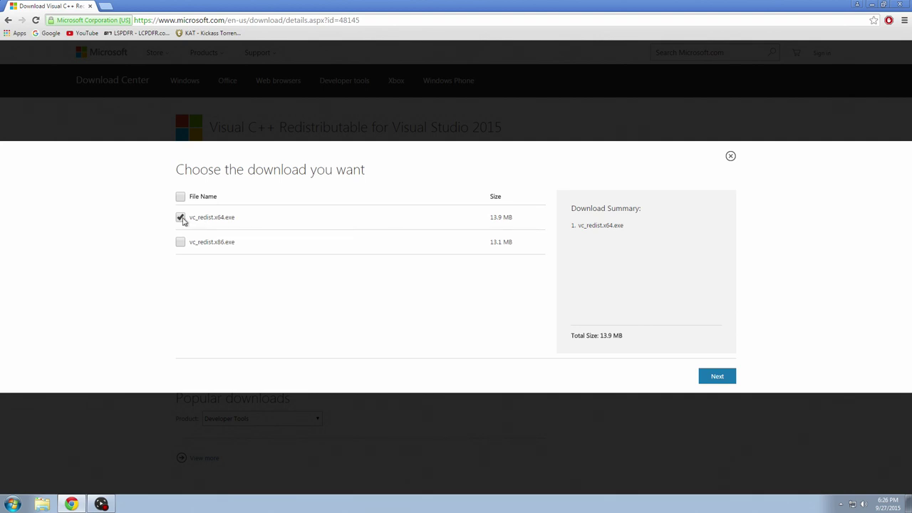
left_click(708, 382)
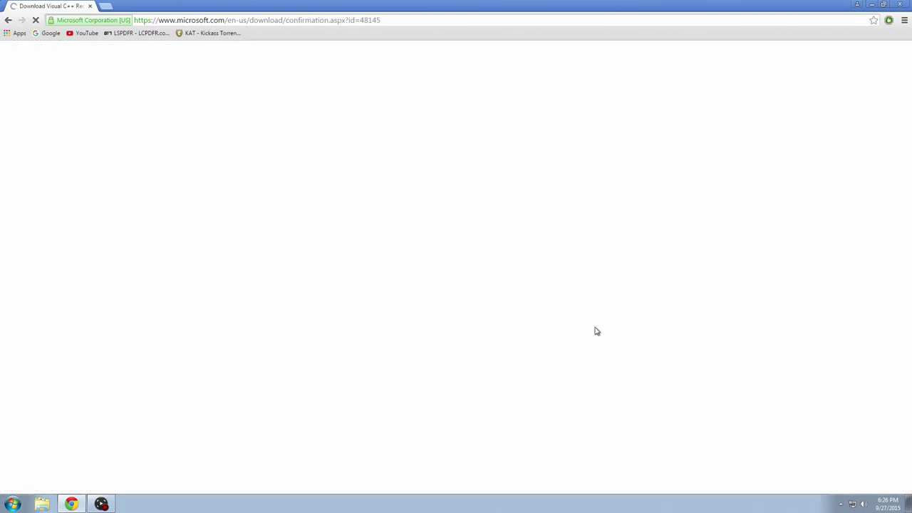
left_click(320, 175)
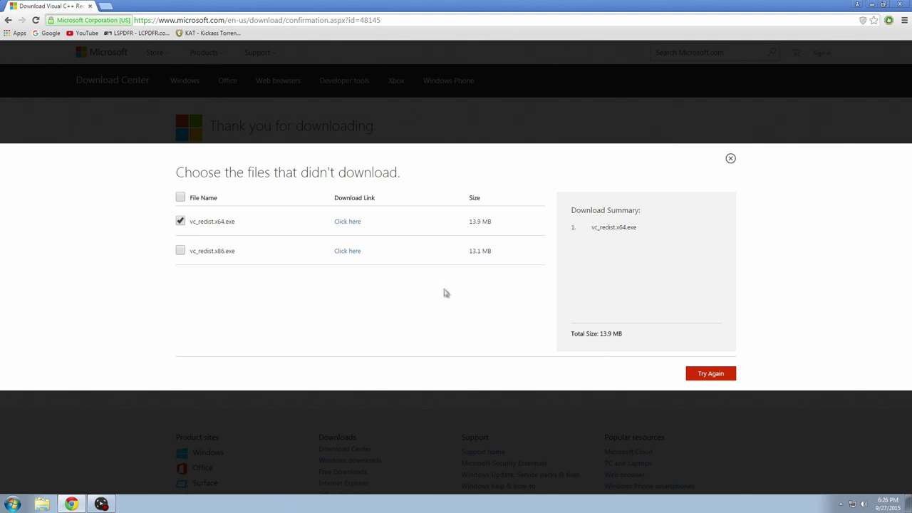
left_click(349, 225)
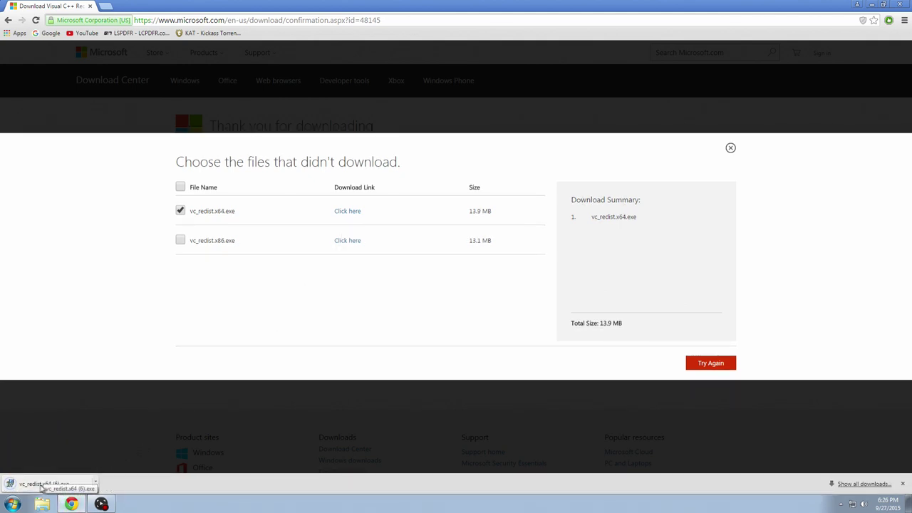
Step: Run the downloaded vc_redist.x64 installer, and close its setup without repairing or uninstalling
left_click(33, 486)
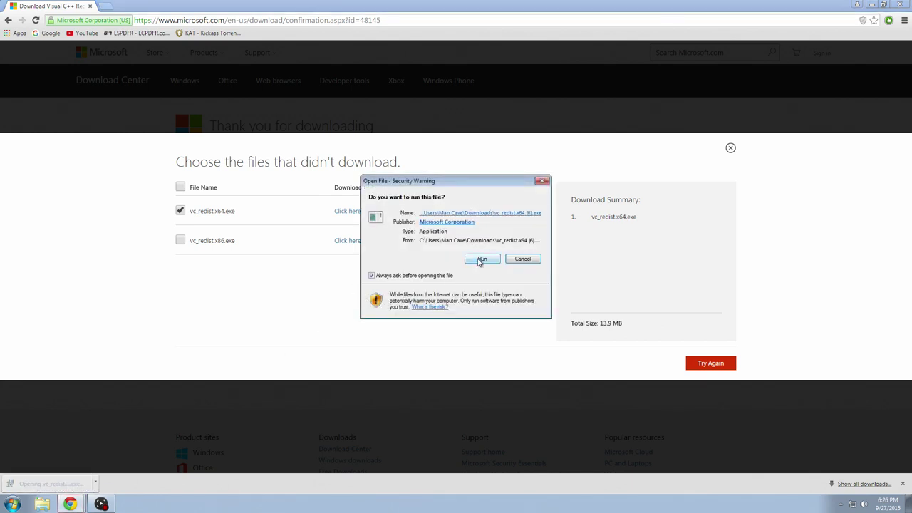
left_click(481, 260)
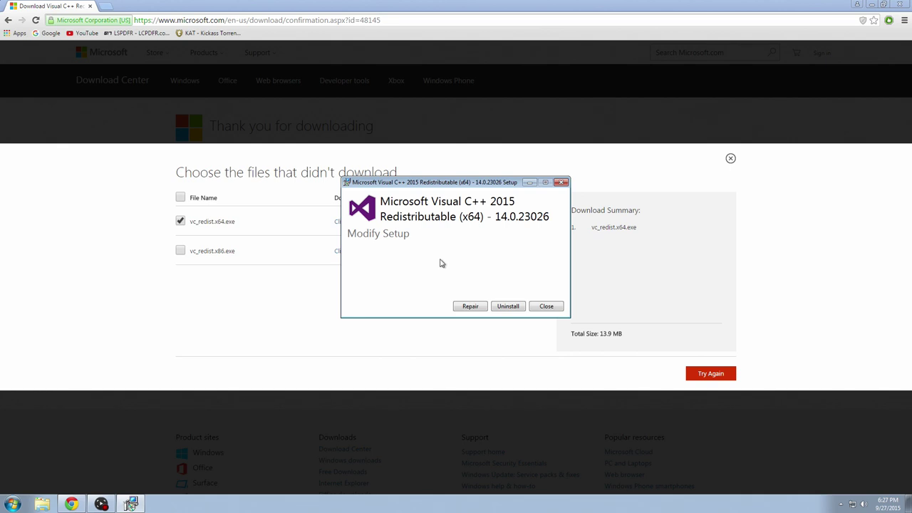
left_click(540, 306)
left_click(480, 284)
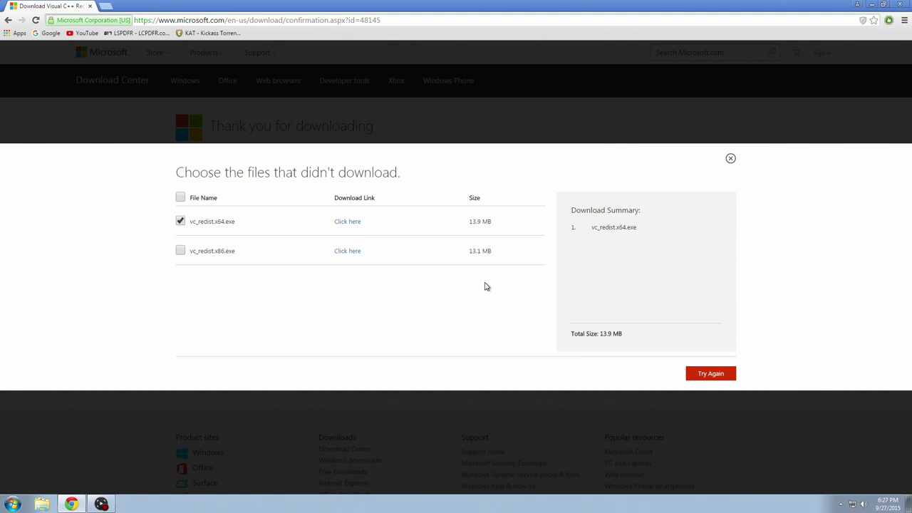
Step: Search Google for "script v download" and open the Script Hook V page on Dev-c.com
left_click(41, 35)
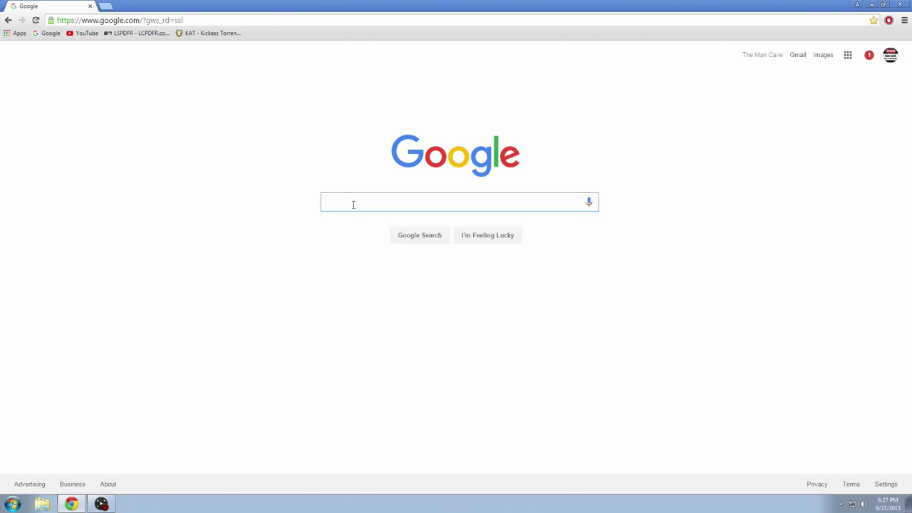
type("Scr")
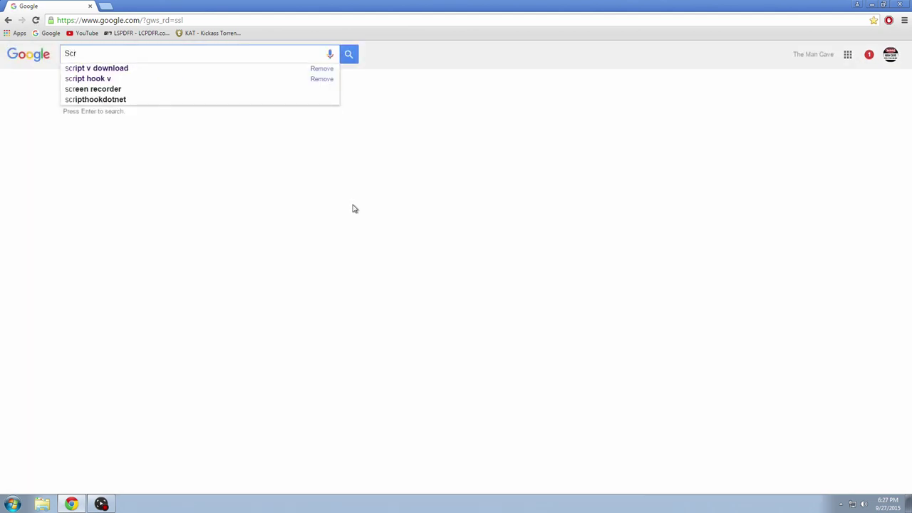
left_click(110, 69)
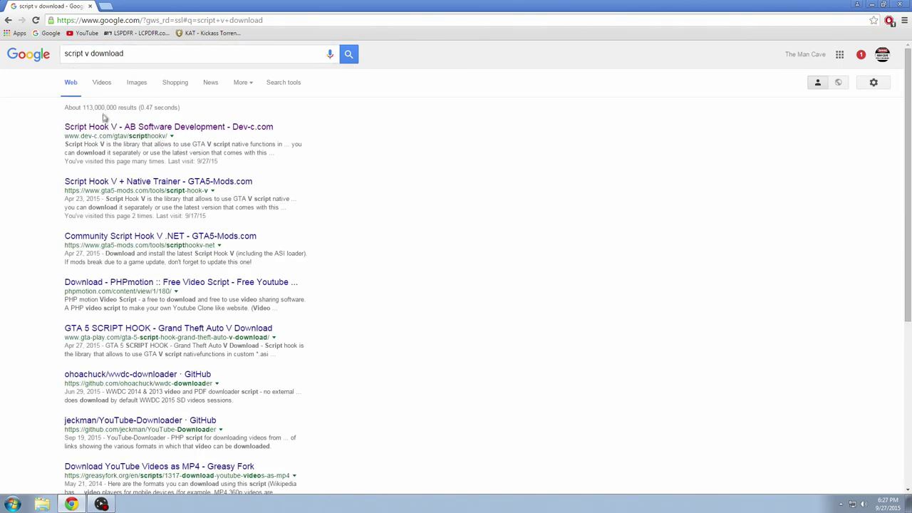
left_click_drag(67, 135, 108, 136)
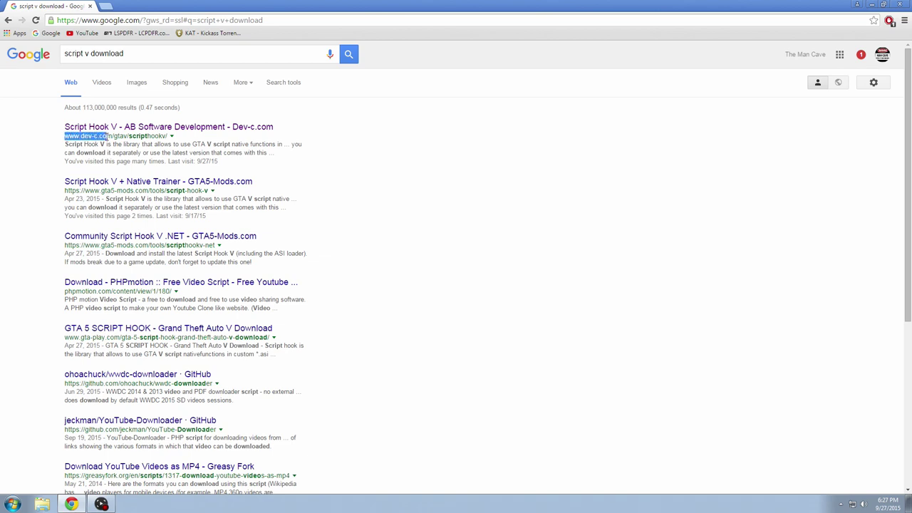
left_click_drag(112, 136, 114, 136)
left_click(183, 132)
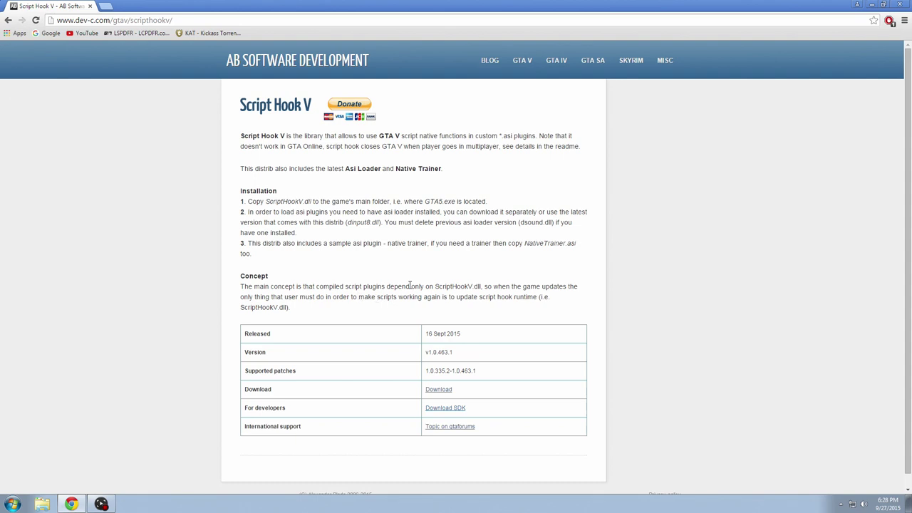
Step: Examine the release date, version and supported patches listed for Script Hook V
left_click_drag(460, 334, 422, 333)
left_click_drag(462, 354, 425, 353)
left_click_drag(478, 372, 435, 371)
left_click(497, 369)
Step: Search Google for "lspdfr" and open the LSPDFR page on LCPDFR.com
left_click(47, 33)
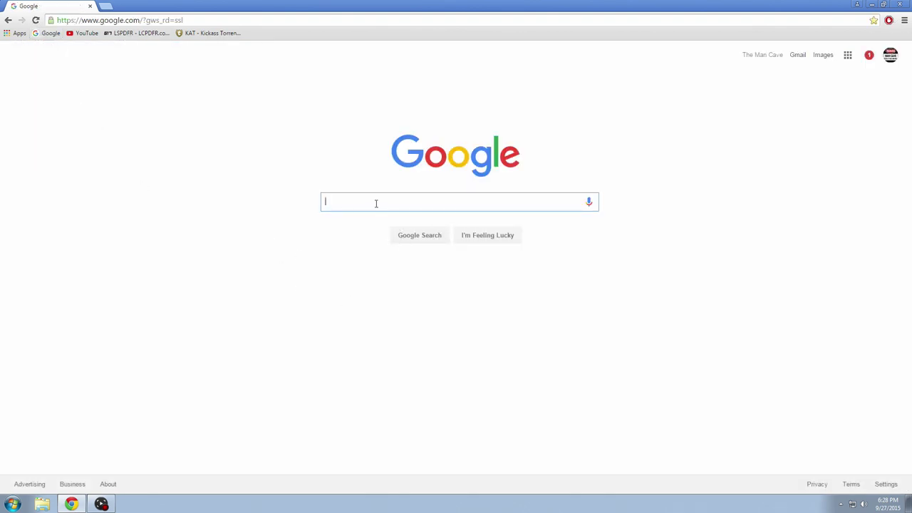
type("LSP")
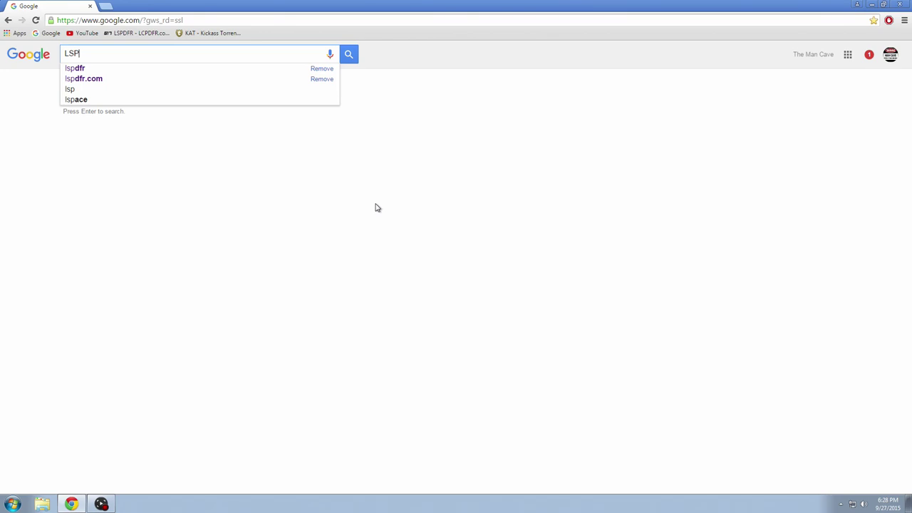
left_click(110, 69)
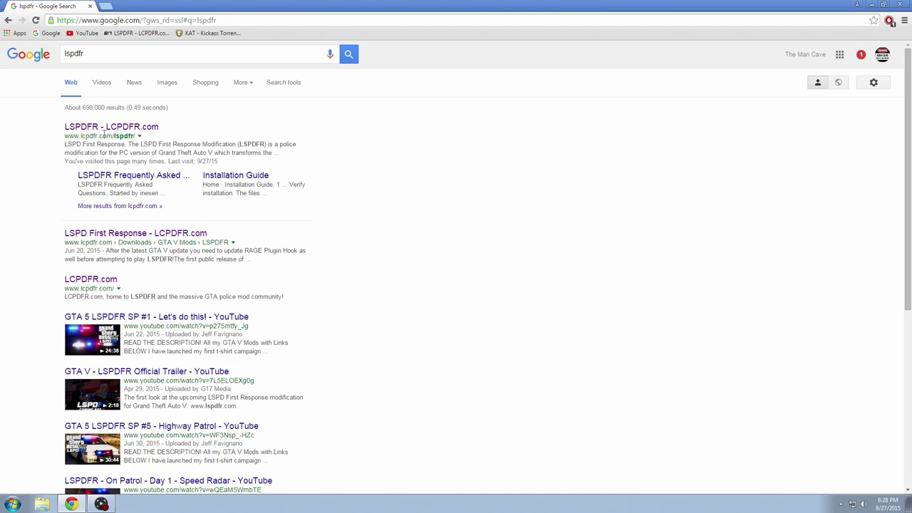
left_click_drag(113, 135, 133, 136)
left_click(133, 128)
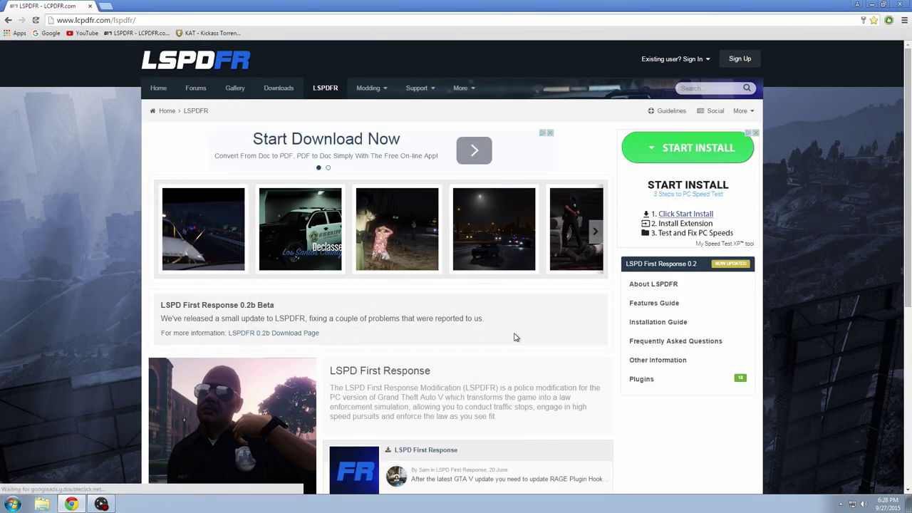
Step: Look over the LSPDFR page and the latest news on the LCPDFR.com home page, and return to the LSPDFR page
scroll(491, 332, "down", 2)
scroll(482, 328, "up", 1)
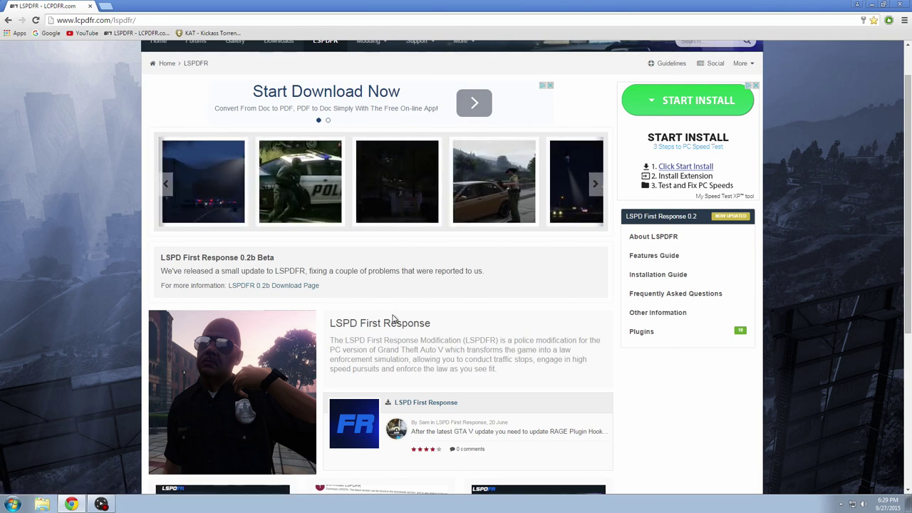
scroll(392, 314, "up", 1)
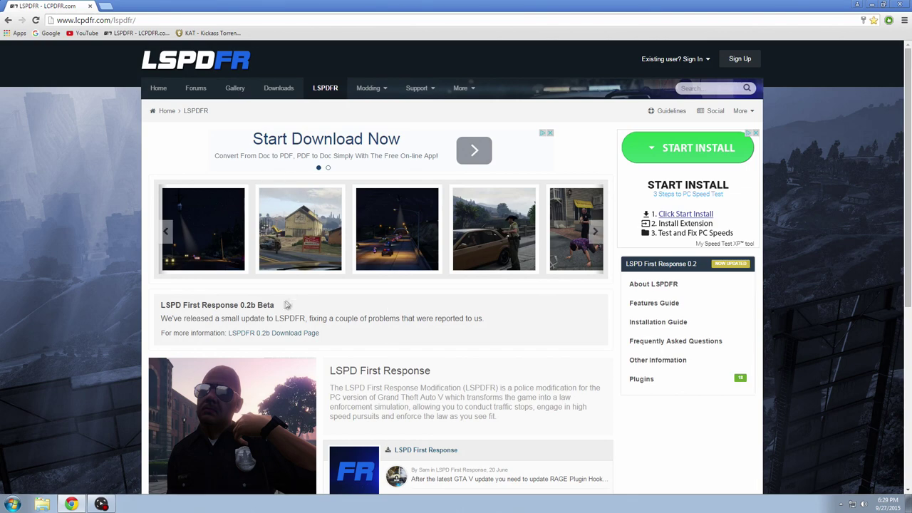
left_click(196, 87)
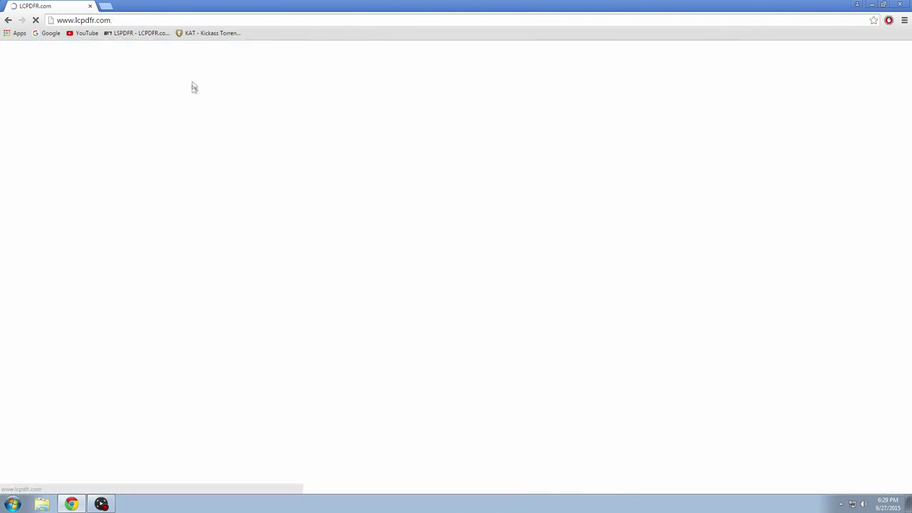
scroll(458, 369, "down", 3)
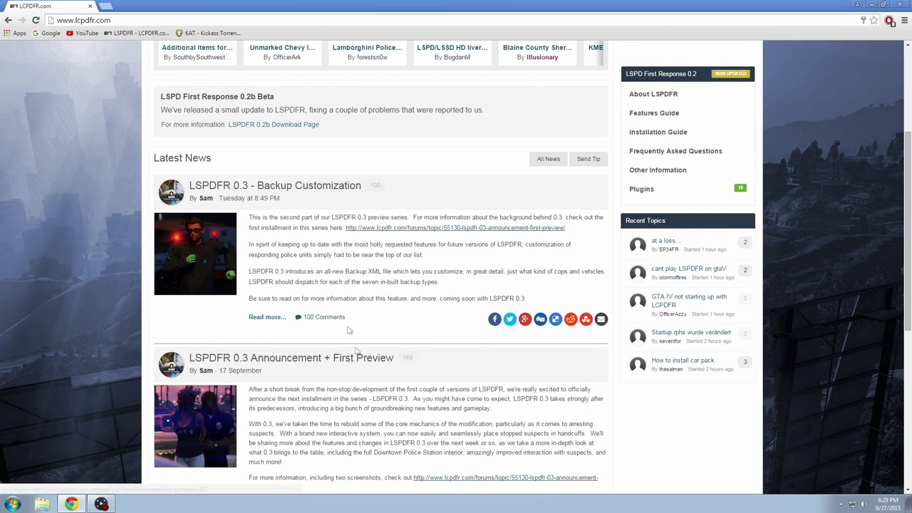
left_click(7, 20)
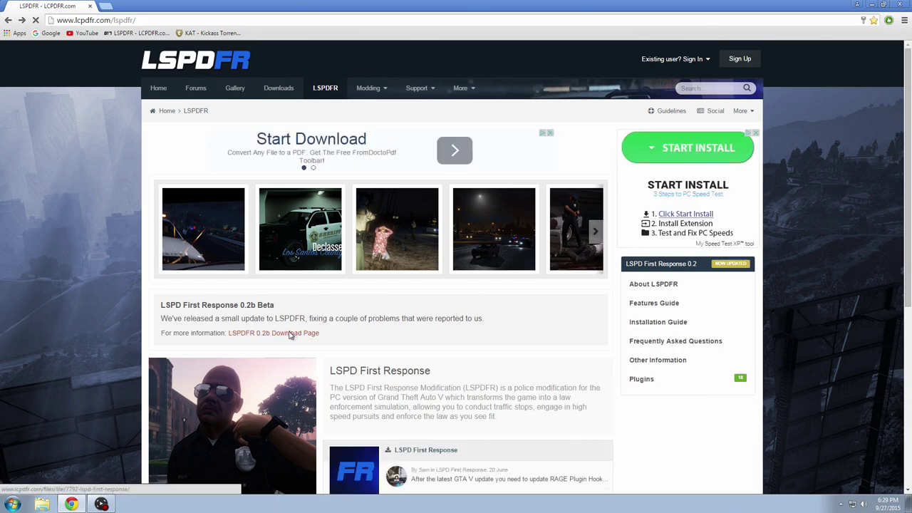
Step: Open the LSPDFR 0.2b download page and bring up its file description and What's New section
left_click(291, 334)
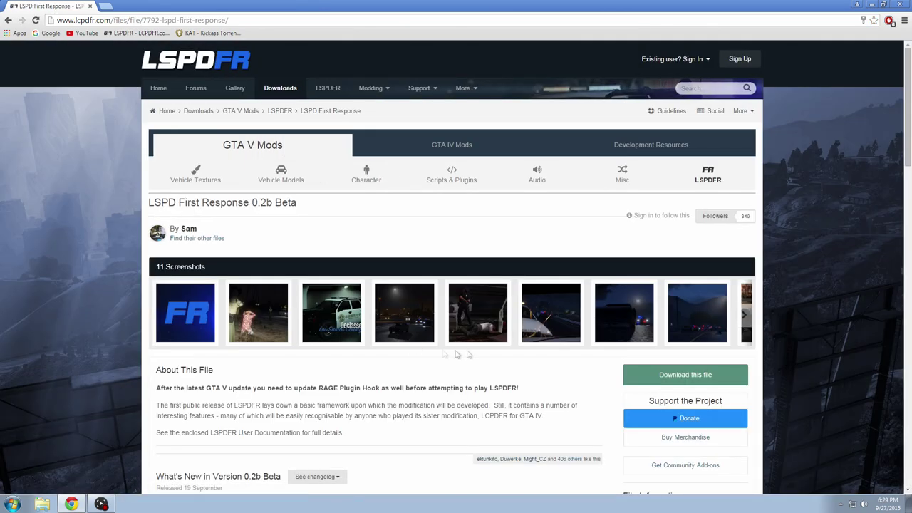
scroll(488, 367, "down", 1)
scroll(391, 365, "down", 1)
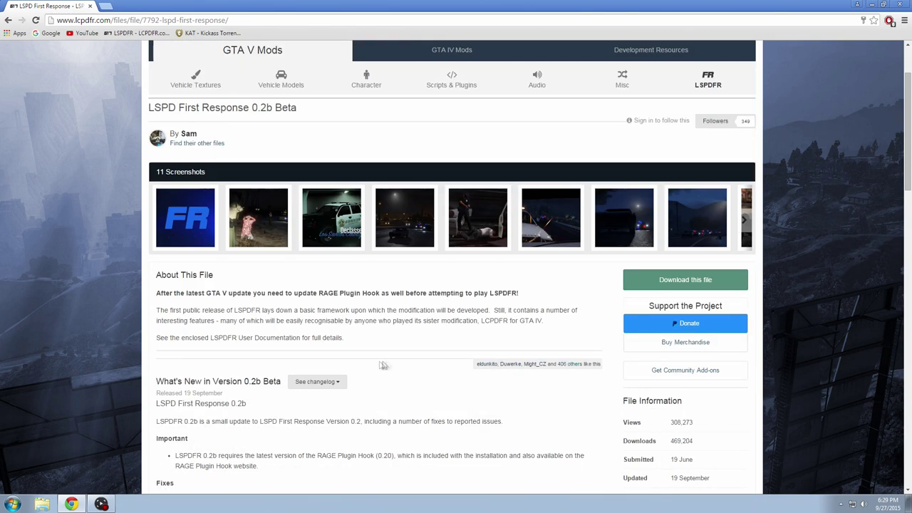
Step: Examine the versions in the LSPD First Response changelog, and show the newest 0.2b Beta entry
left_click(345, 383)
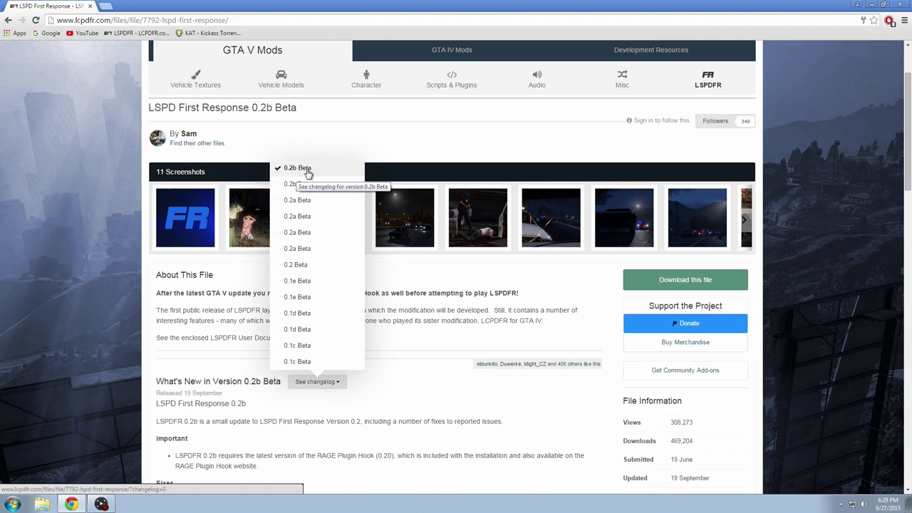
left_click(419, 344)
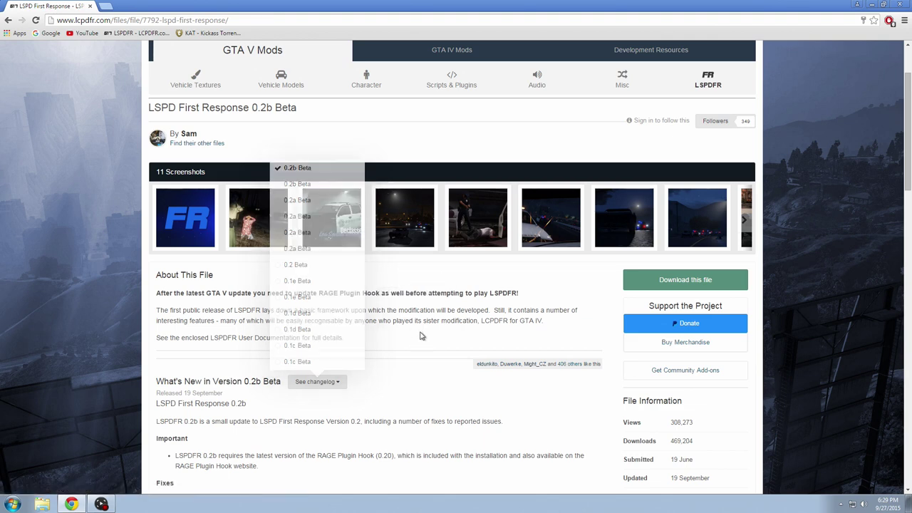
left_click(338, 384)
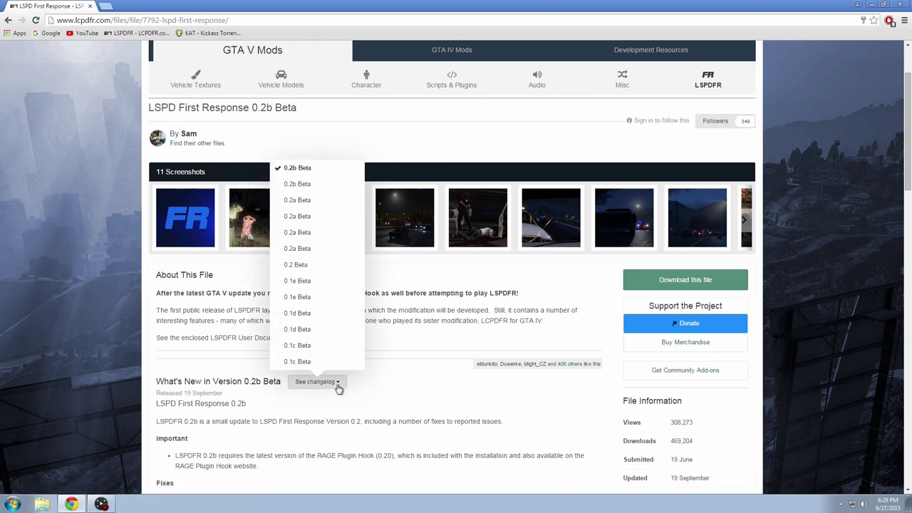
left_click(305, 187)
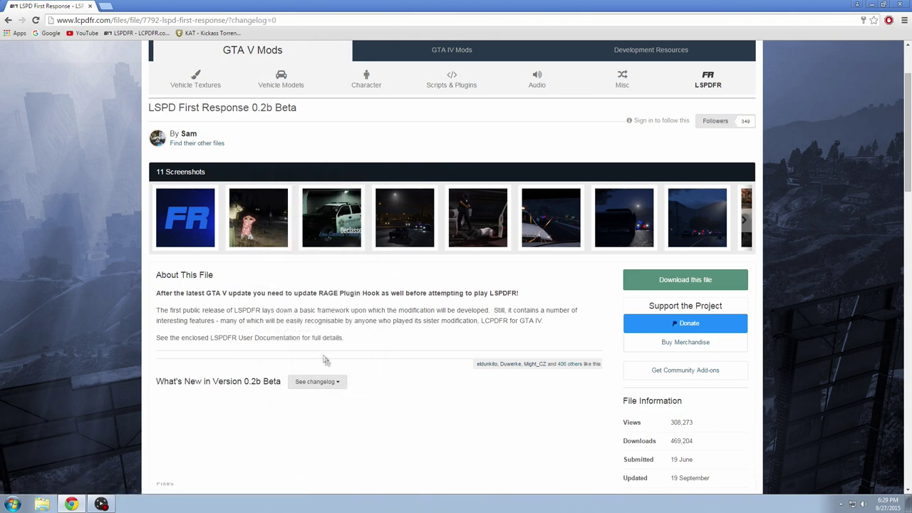
left_click(341, 383)
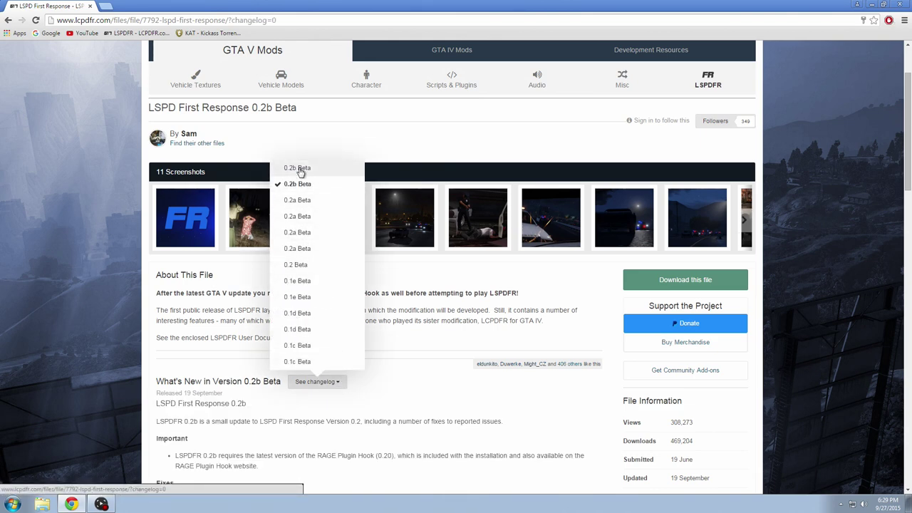
left_click(300, 173)
left_click(340, 381)
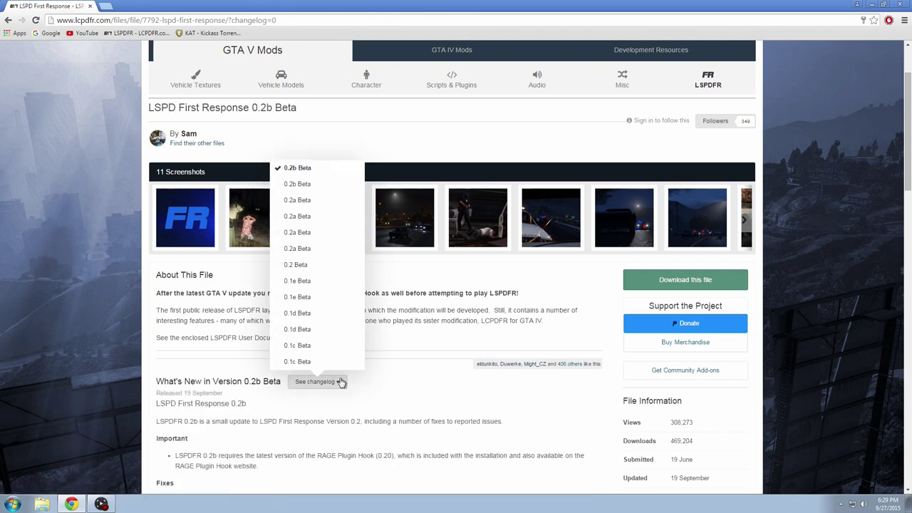
left_click(303, 168)
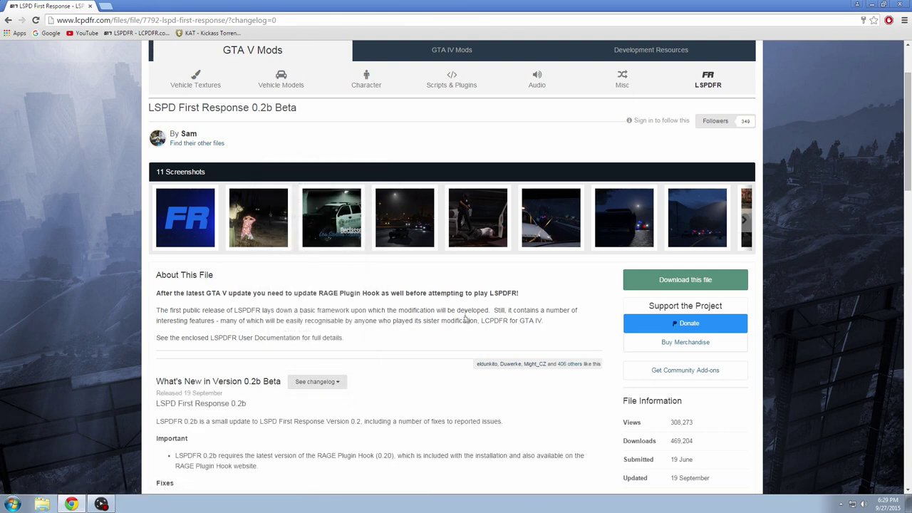
Step: Review the files offered for download for LSPD First Response 0.2b Beta, and close the list without downloading any
left_click(663, 285)
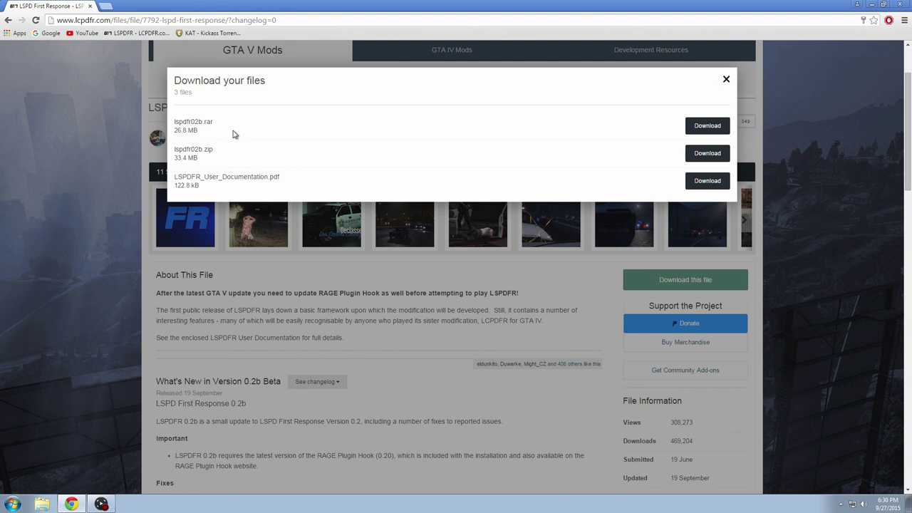
left_click(726, 81)
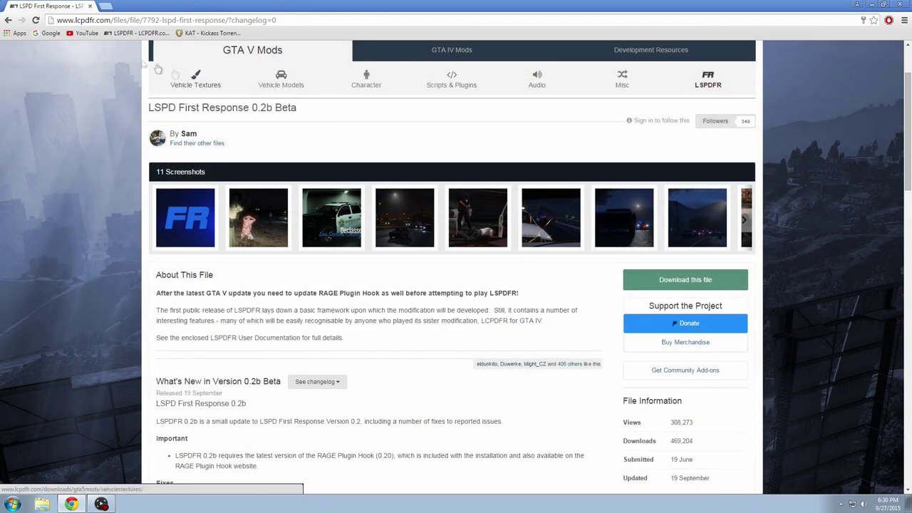
Step: Search Google for "rage hook plugin", view the downloads page of ragepluginhook.net, and close the browser
left_click(48, 33)
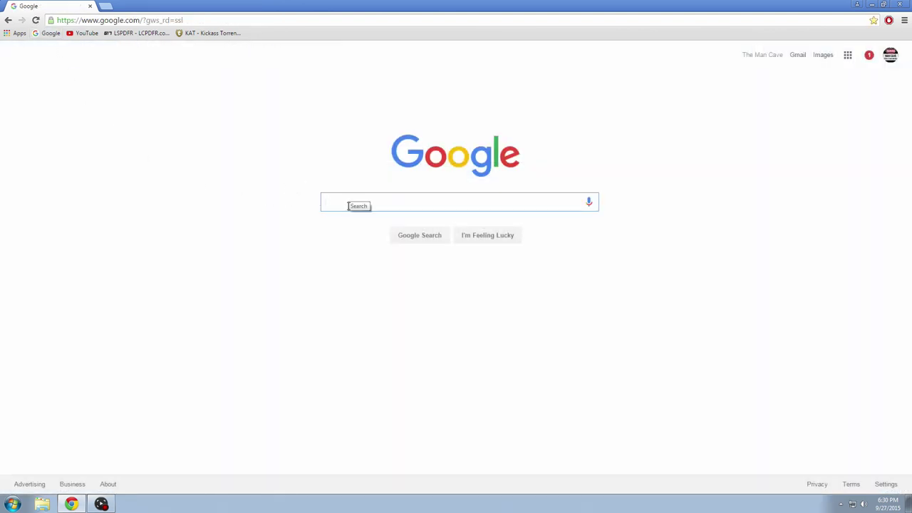
type("Rag")
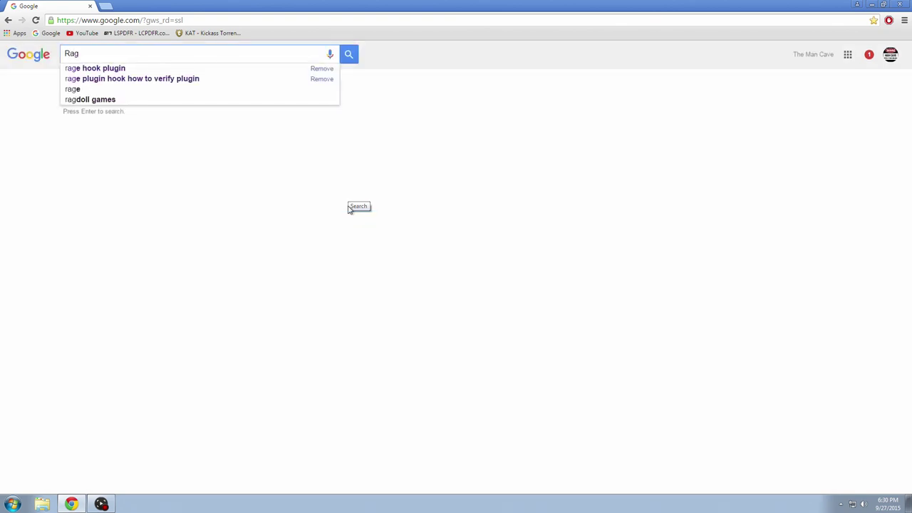
left_click(122, 68)
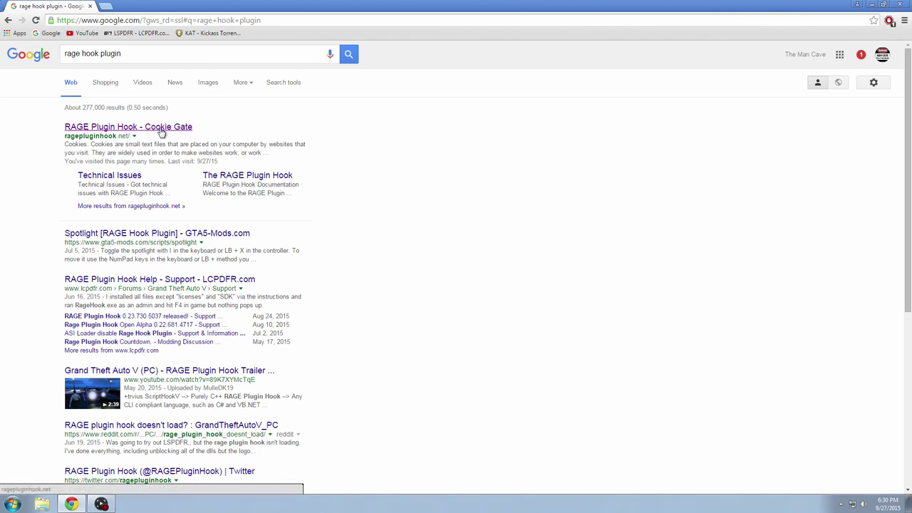
left_click(140, 126)
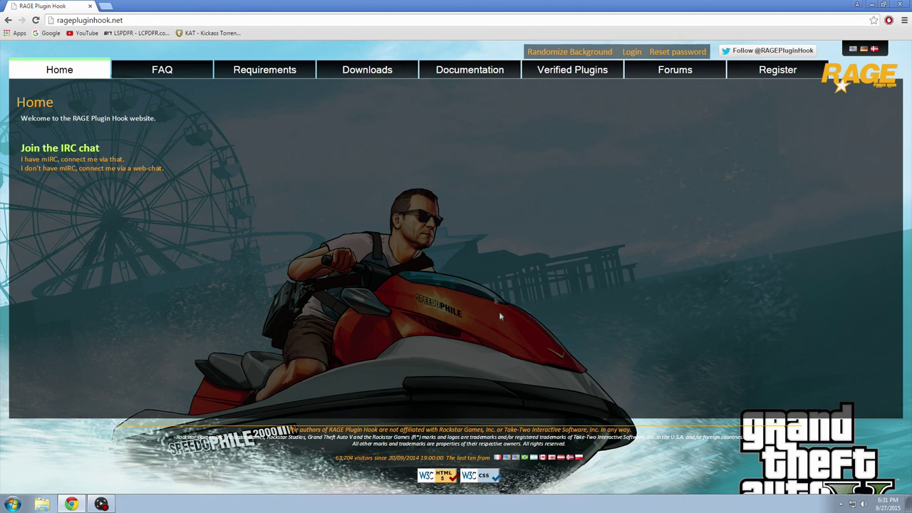
left_click(367, 71)
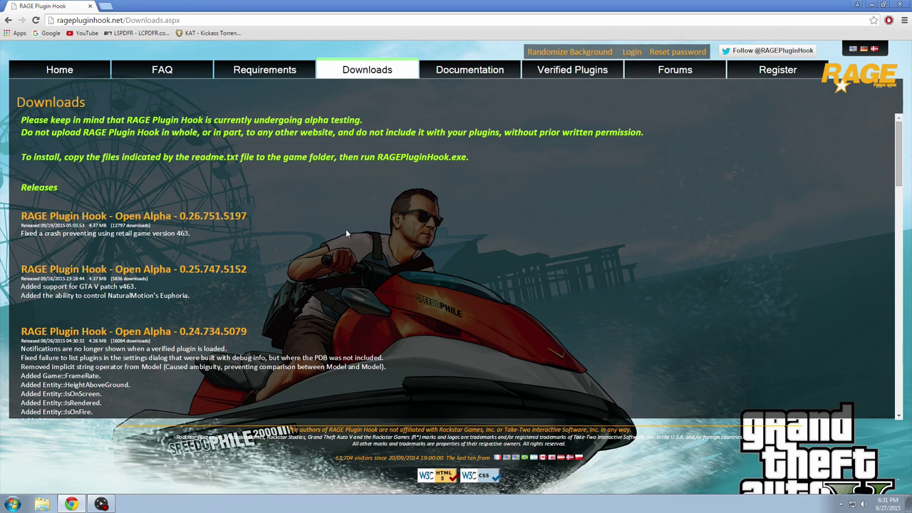
left_click(898, 6)
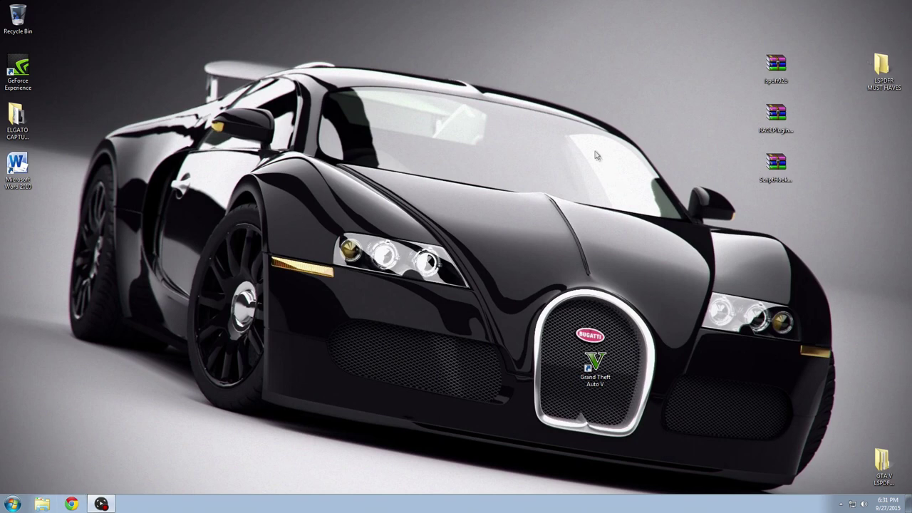
Step: Gather the lspdfr02b, RAGE Plugin Hook and Script Hook archives on the desktop into the LSPDFR MUST HAVES folder
left_click_drag(808, 186, 758, 53)
left_click(742, 133)
left_click_drag(814, 203, 811, 72)
left_click(801, 158)
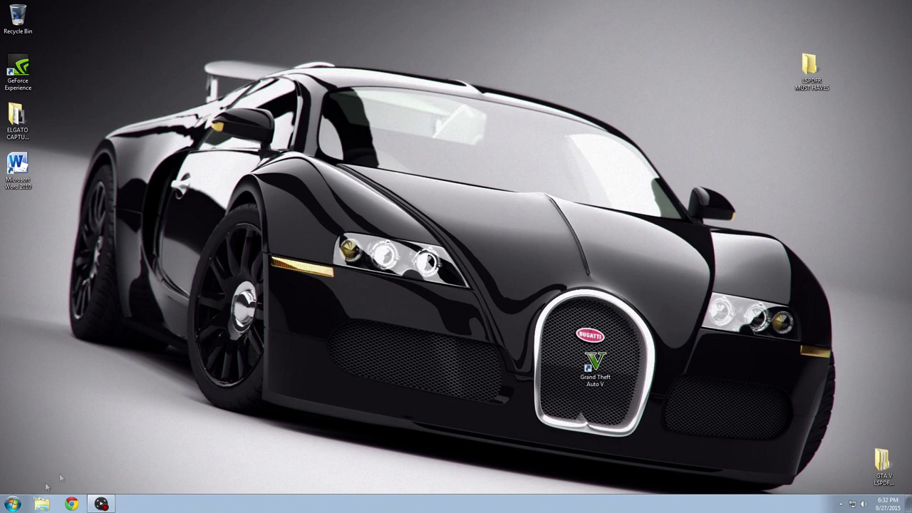
Step: Open the Steam games folder C:\Program Files (x86)\Steam\steamapps\common in Windows Explorer
left_click(13, 505)
left_click(146, 392)
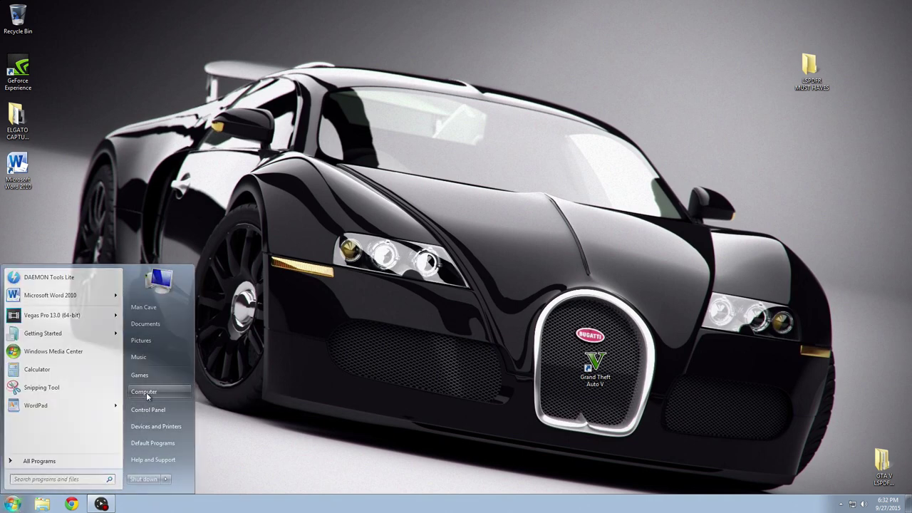
double_click(606, 79)
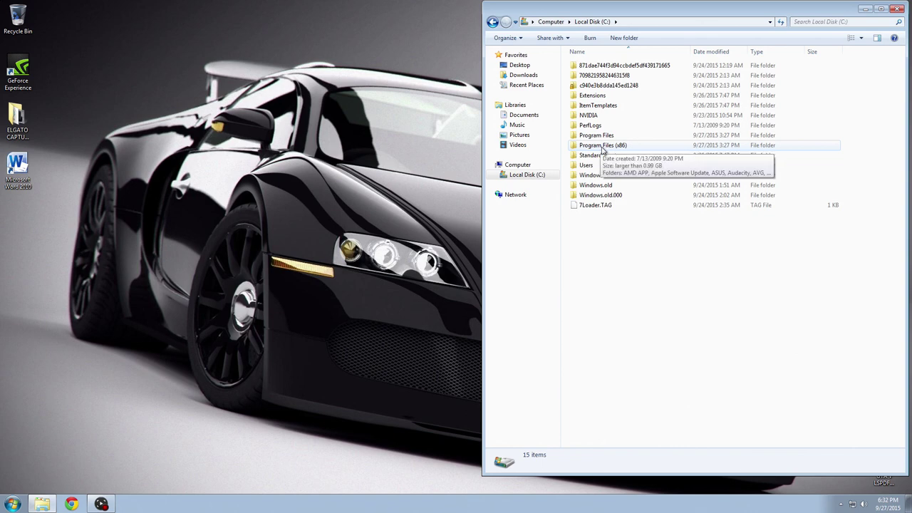
double_click(602, 146)
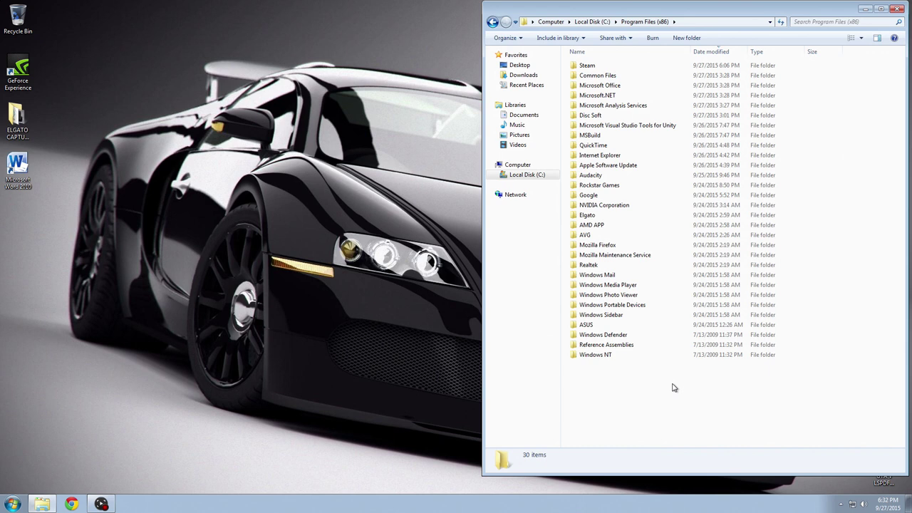
double_click(589, 66)
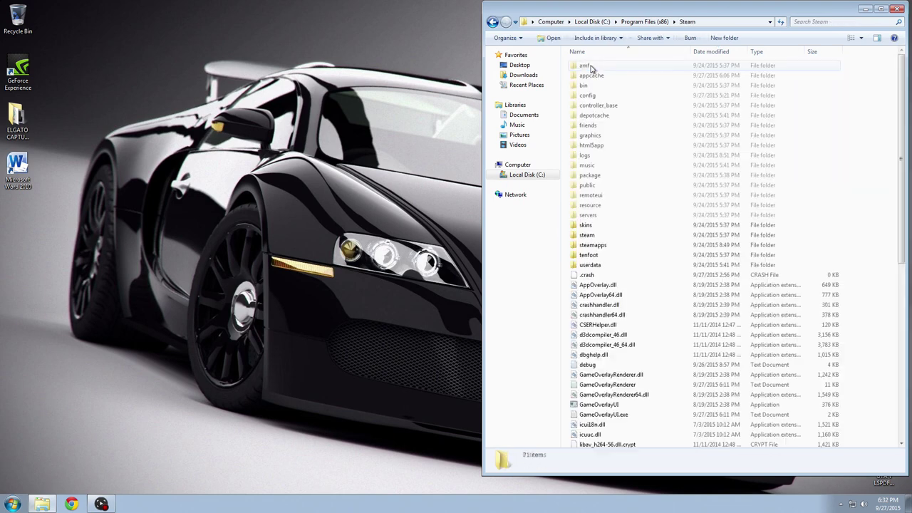
double_click(596, 246)
double_click(592, 67)
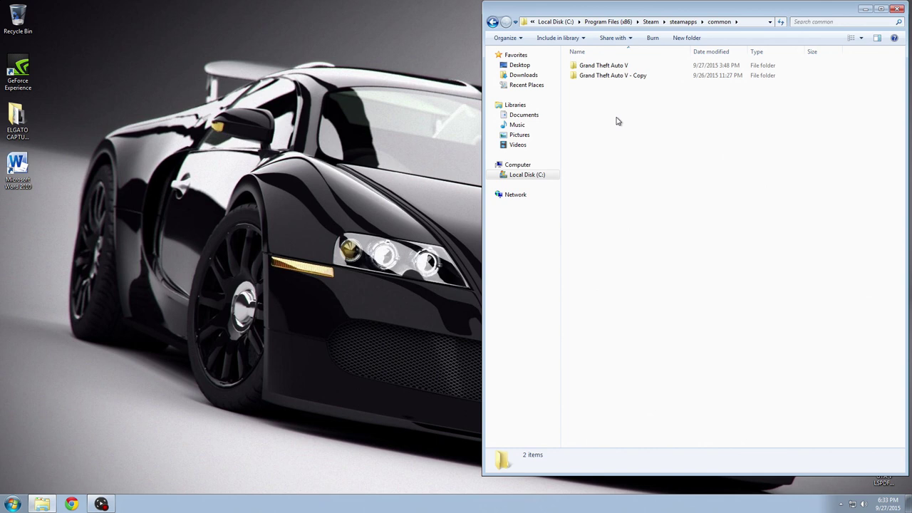
right_click(594, 68)
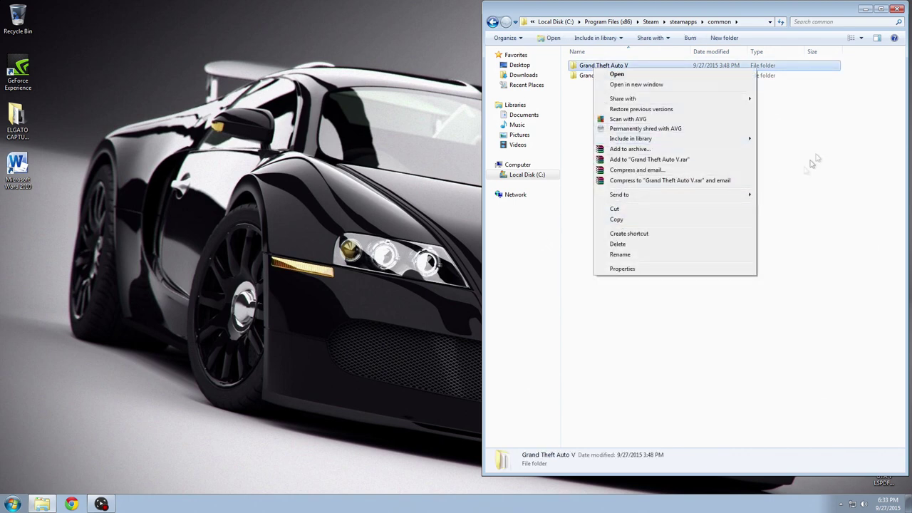
left_click(678, 122)
right_click(674, 116)
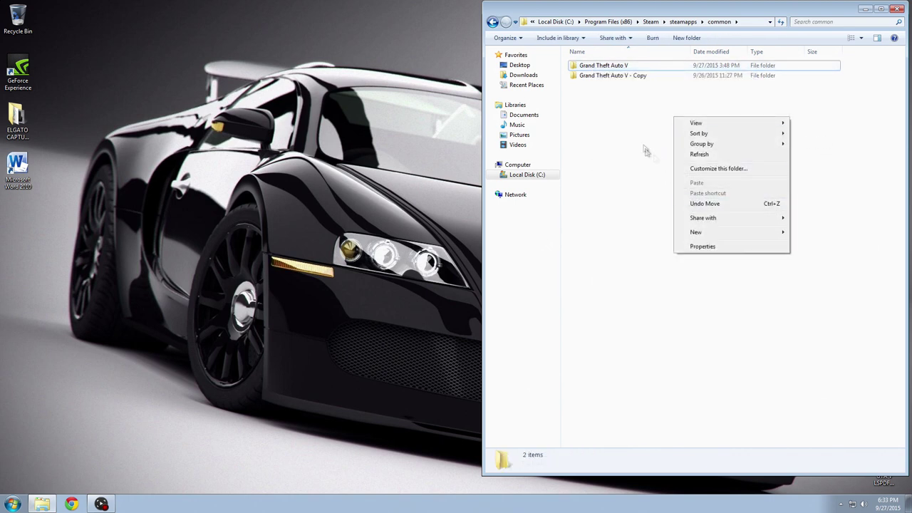
left_click(668, 167)
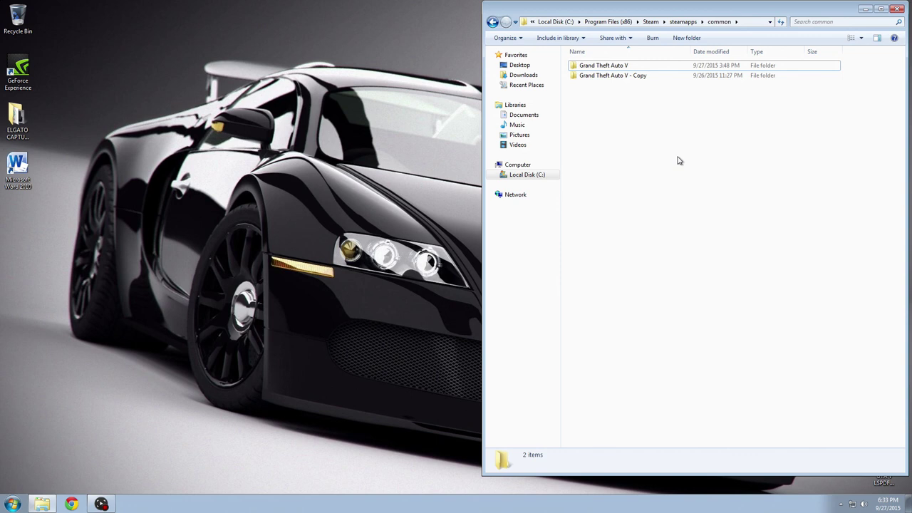
Step: Create a desktop shortcut to the Grand Theft Auto V folder and place it near the middle of the desktop
right_click(590, 68)
mouse_move(674, 197)
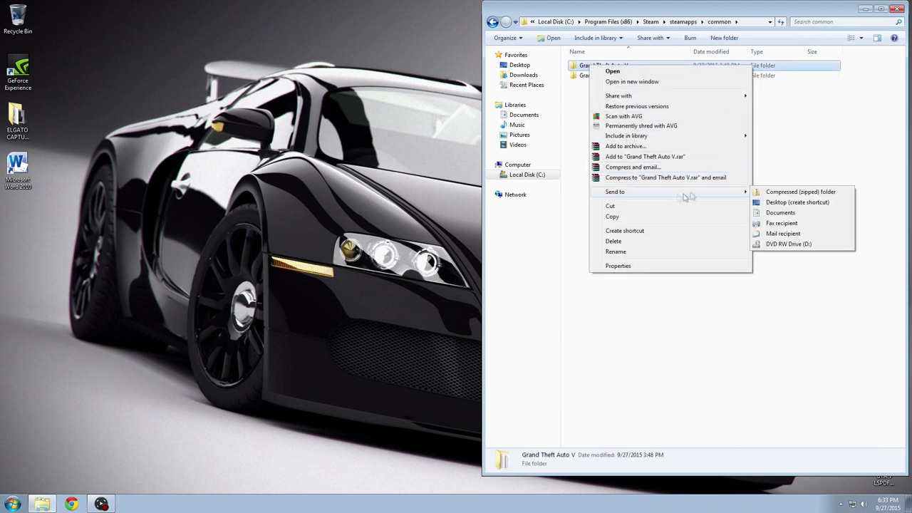
left_click(780, 203)
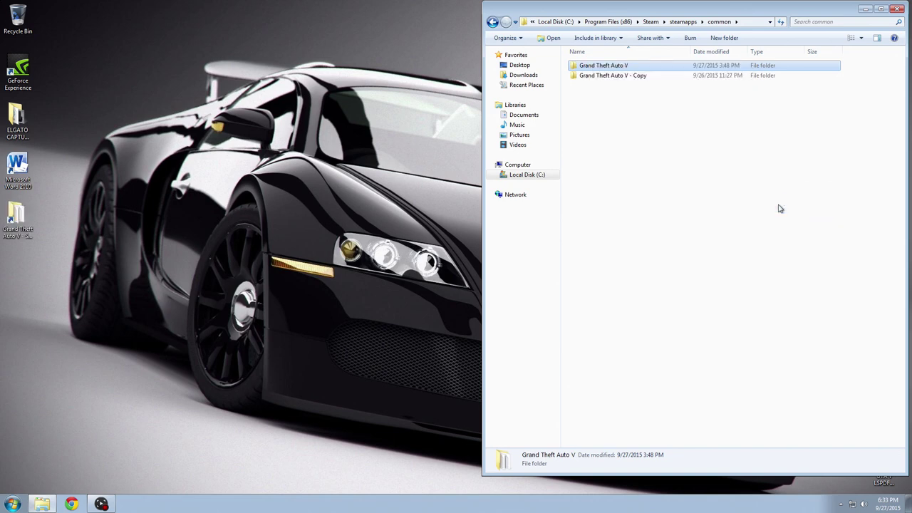
left_click(896, 8)
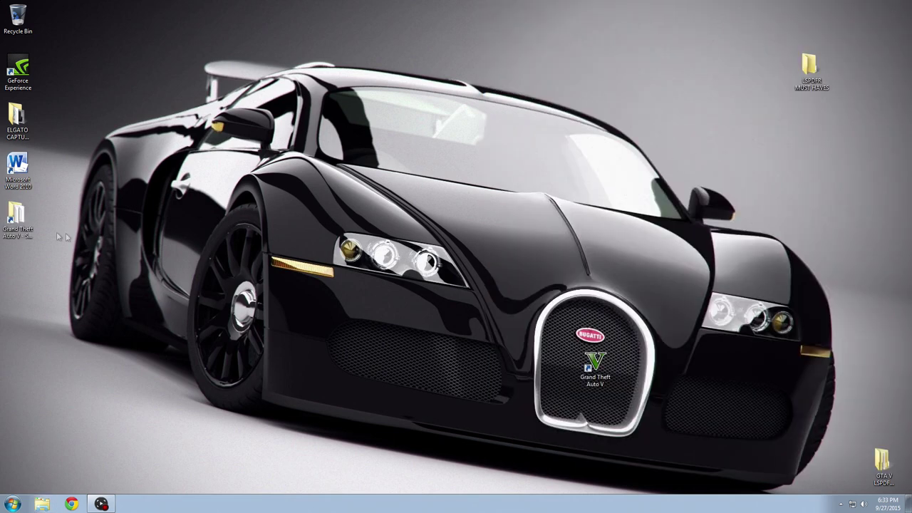
left_click_drag(17, 217, 523, 225)
left_click(586, 242)
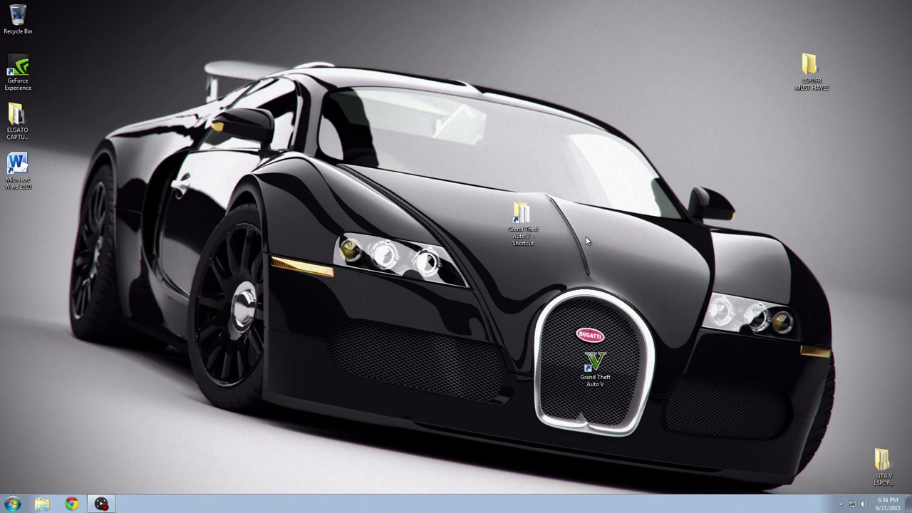
Step: Move the Grand Theft Auto V folder shortcut to the desktop's lower-left edge and the game shortcut above the GTA V LSPDFR folder
left_click(522, 217)
left_click_drag(522, 217, 33, 421)
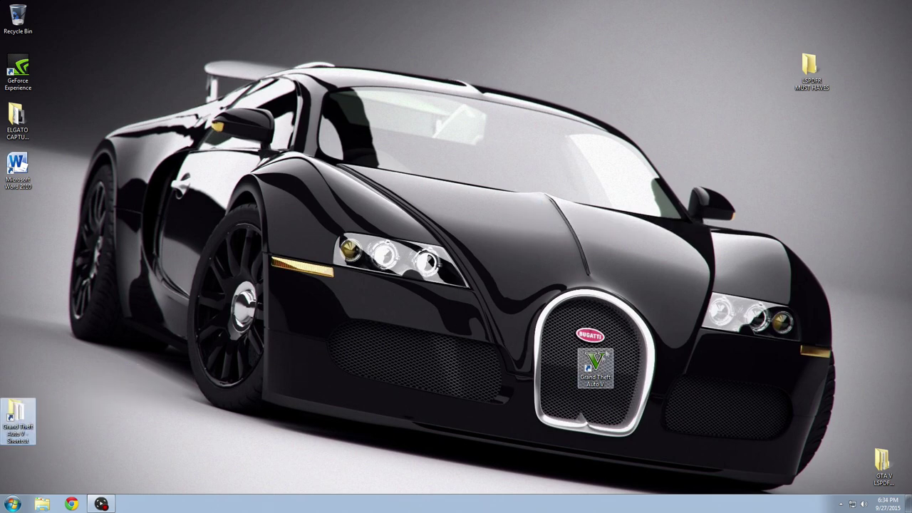
left_click_drag(593, 362, 866, 365)
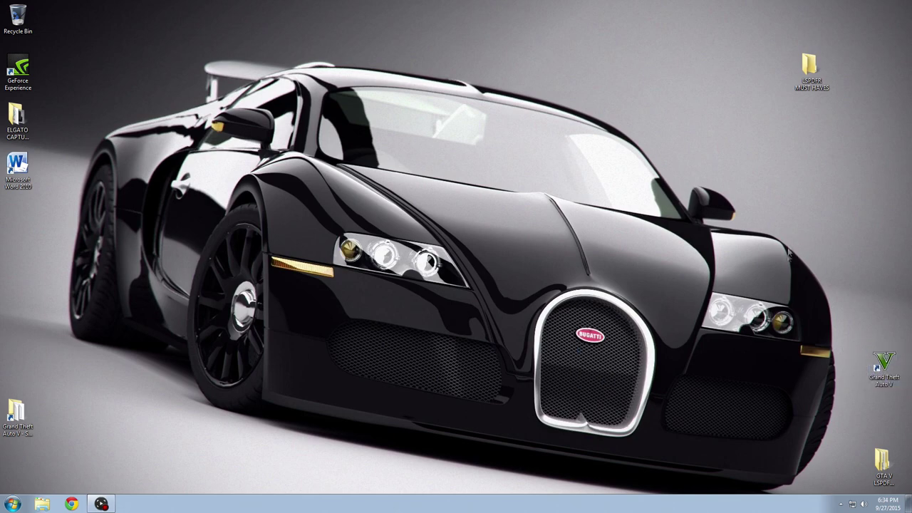
Step: Open the Grand Theft Auto V game folder and the LSPDFR MUST HAVES folder side by side
double_click(15, 415)
left_click_drag(688, 10, 2, 32)
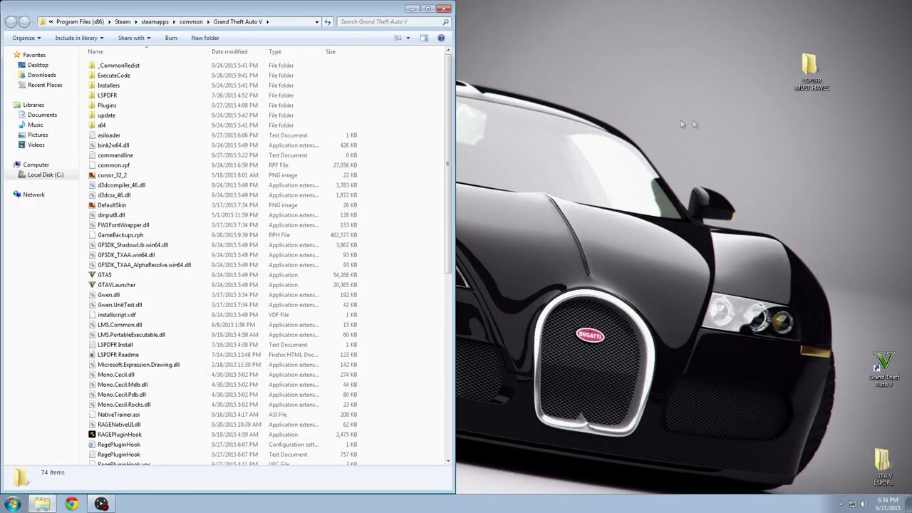
double_click(809, 66)
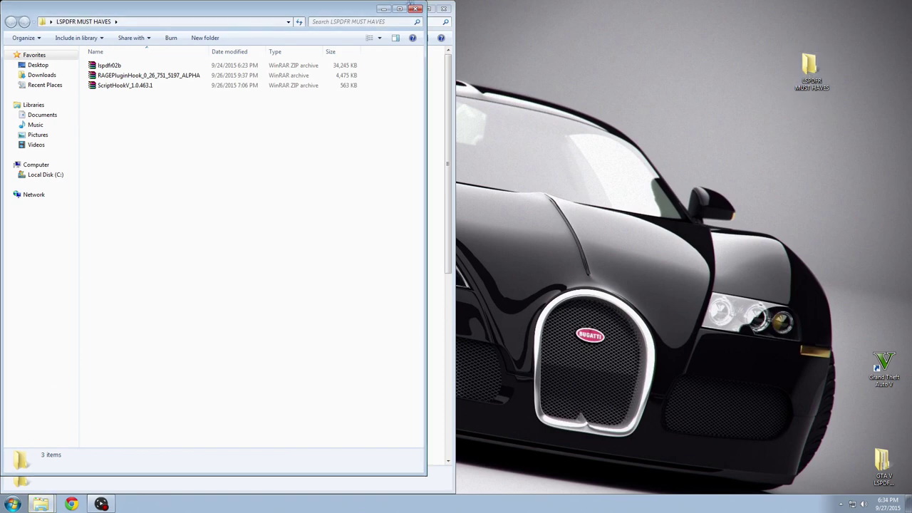
left_click_drag(363, 11, 911, 14)
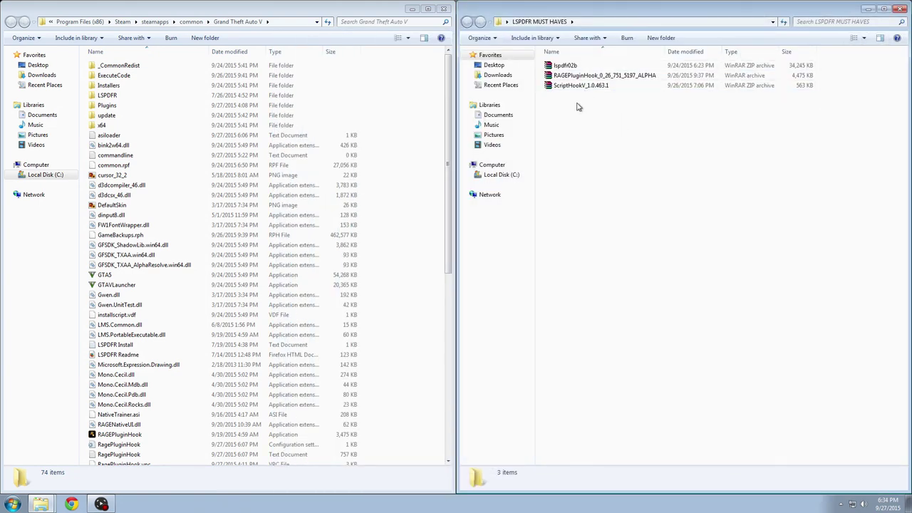
Step: Try to copy everything except the Licenses folder from the lspdfr02b archive into the Grand Theft Auto V folder
double_click(567, 67)
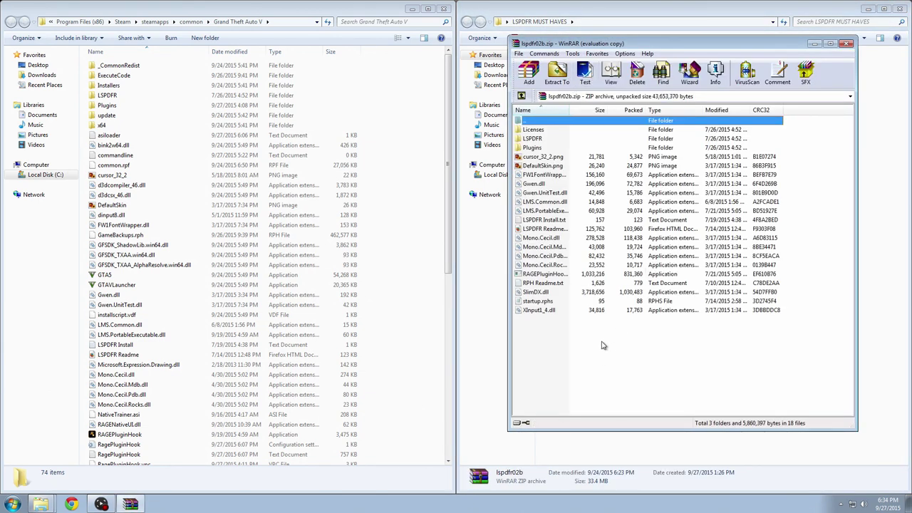
left_click_drag(620, 336, 572, 132)
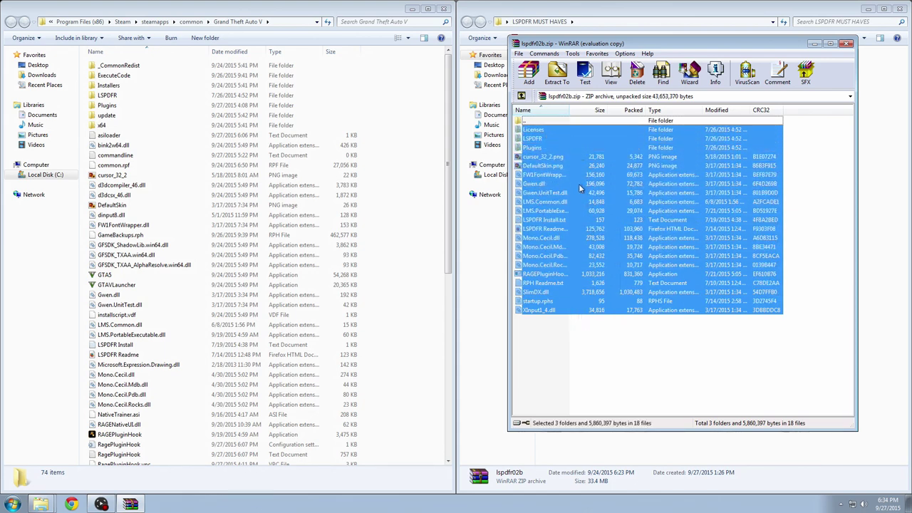
left_click(538, 129, "ctrl")
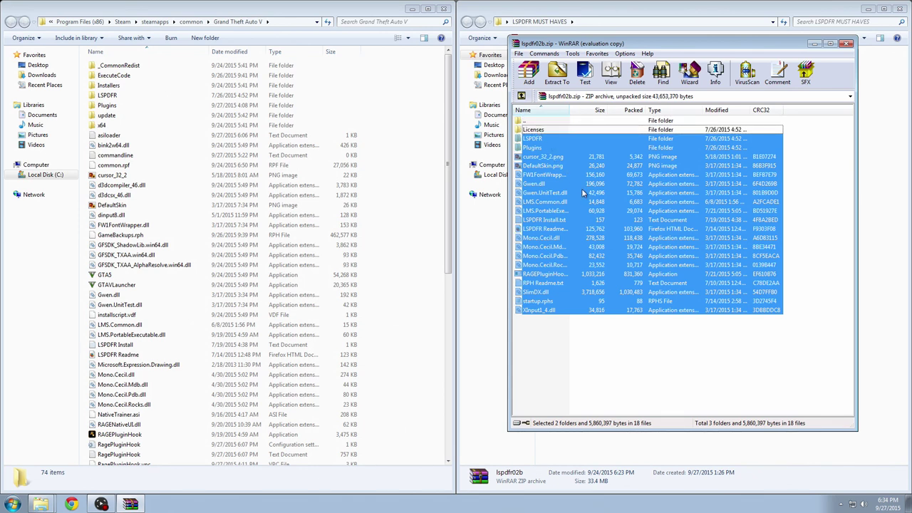
left_click_drag(558, 144, 321, 177)
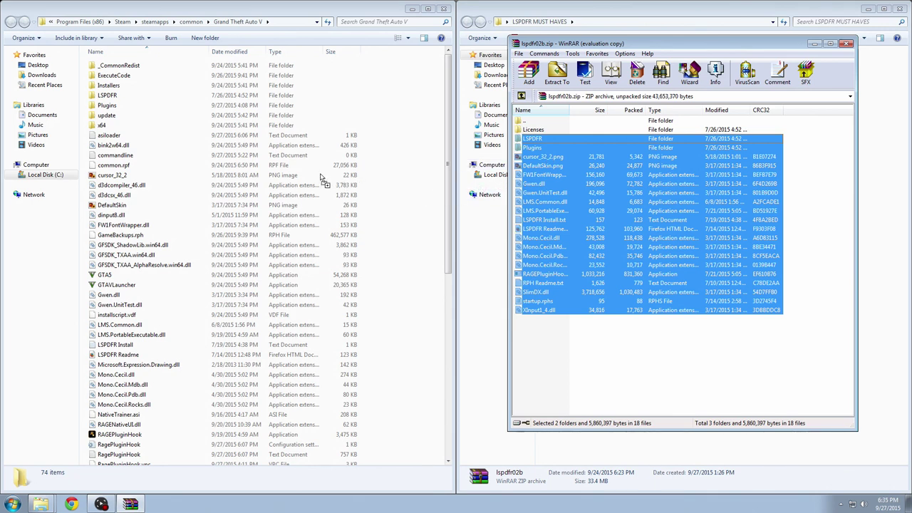
left_click_drag(321, 177, 570, 188)
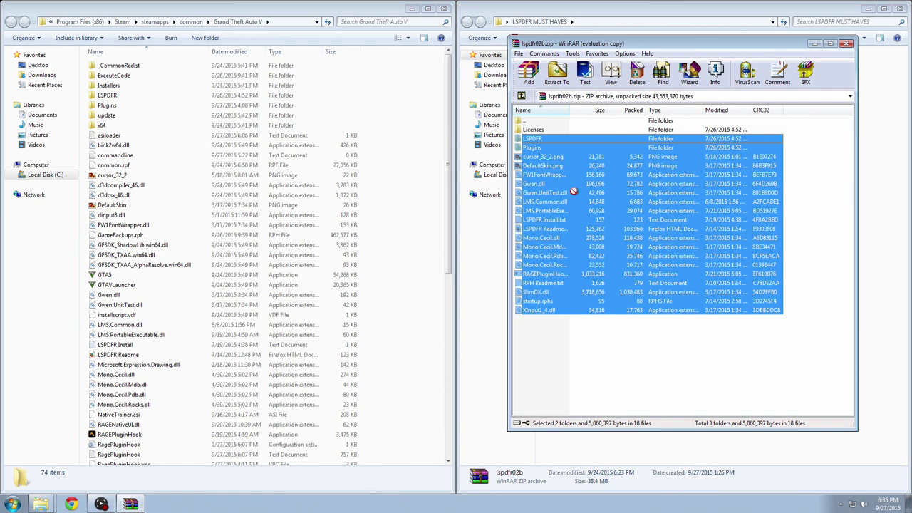
Step: Select everything except the Licenses and SDK folders in the RAGEPluginHook_0_26_751_5197_ALPHA archive, and close the archive
left_click(520, 97)
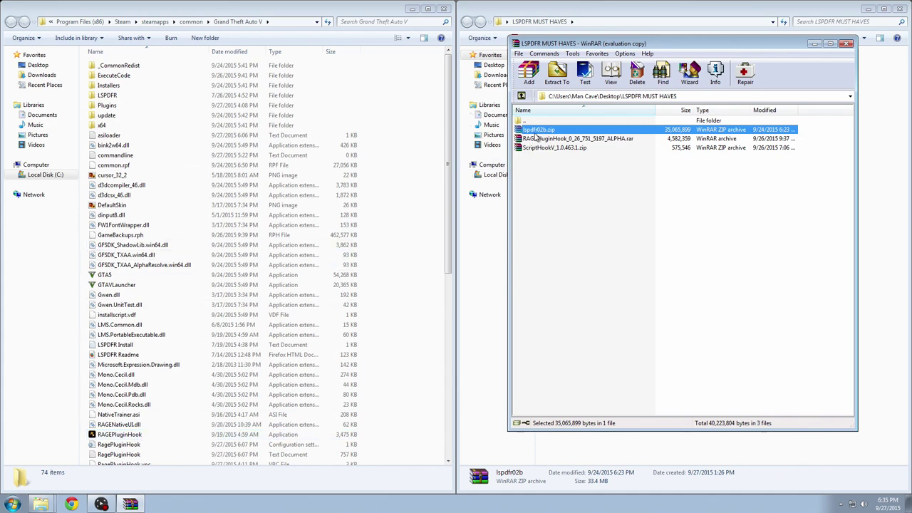
double_click(536, 132)
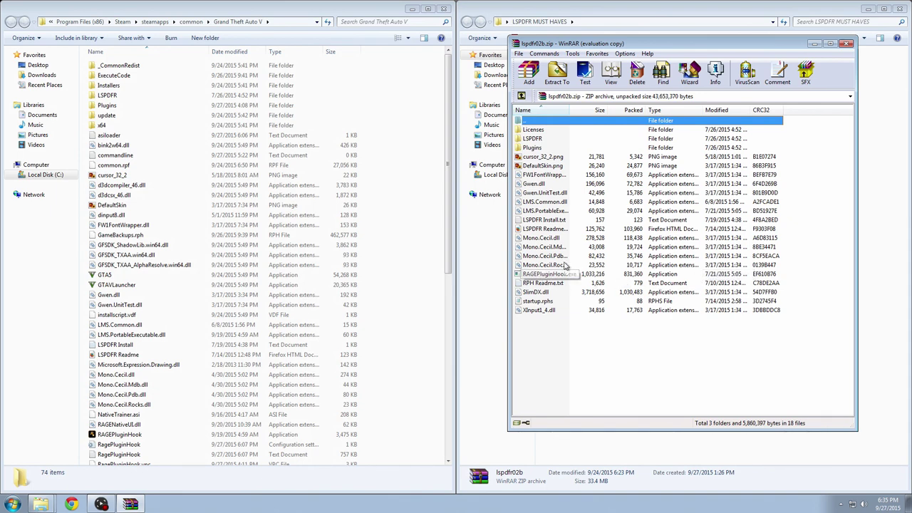
double_click(524, 121)
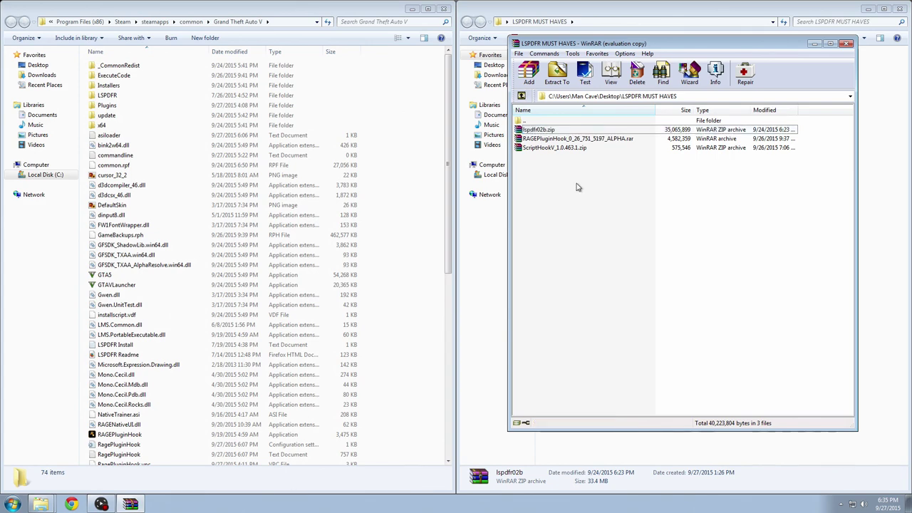
double_click(566, 138)
left_click_drag(563, 286, 559, 157)
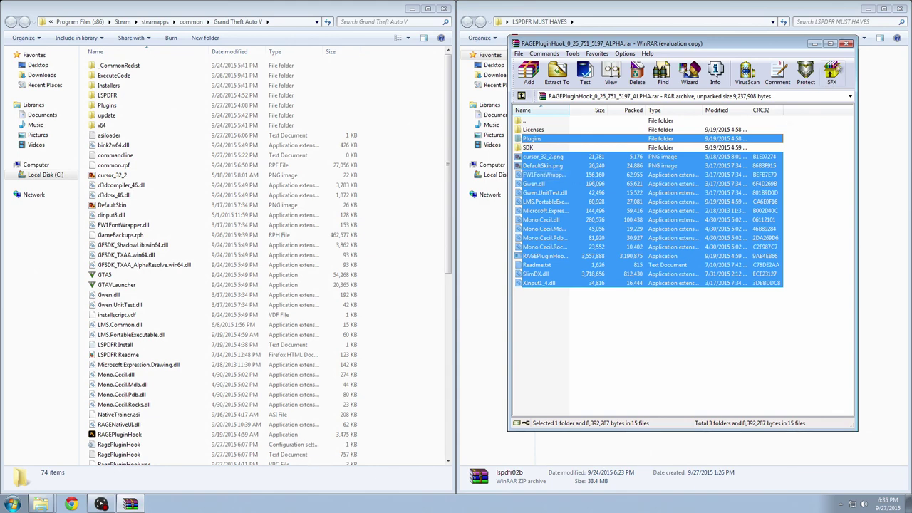
left_click(847, 46)
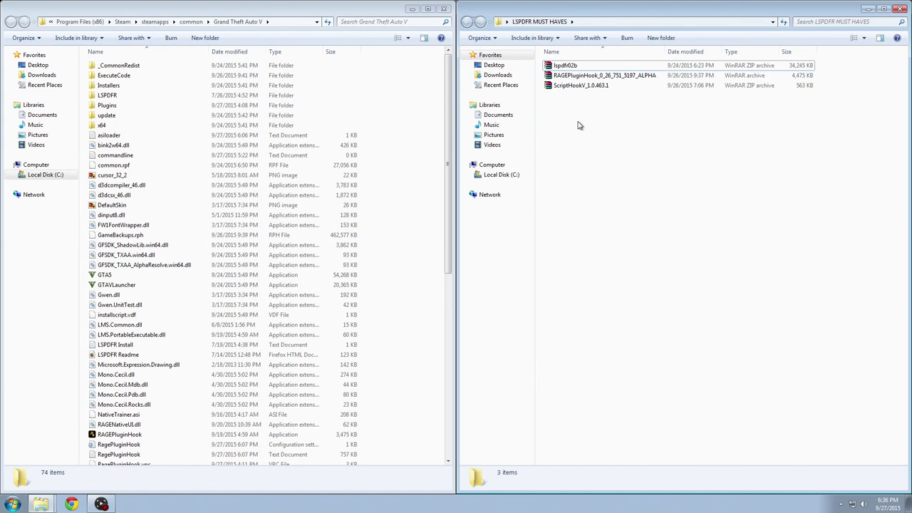
Step: Try to copy dinput8.dll, NativeTrainer.asi and ScriptHookV.dll from the ScriptHookV archive's bin folder into the Grand Theft Auto V folder
double_click(573, 85)
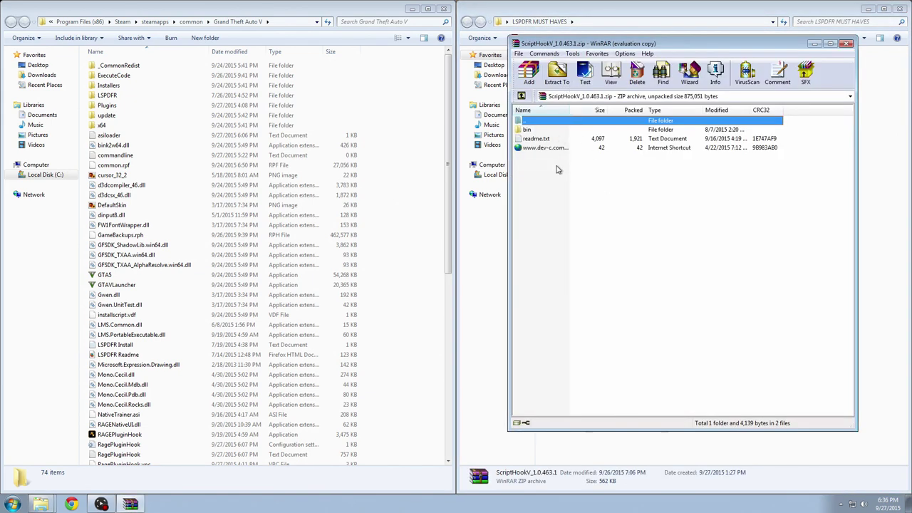
double_click(531, 131)
left_click_drag(582, 201, 383, 182)
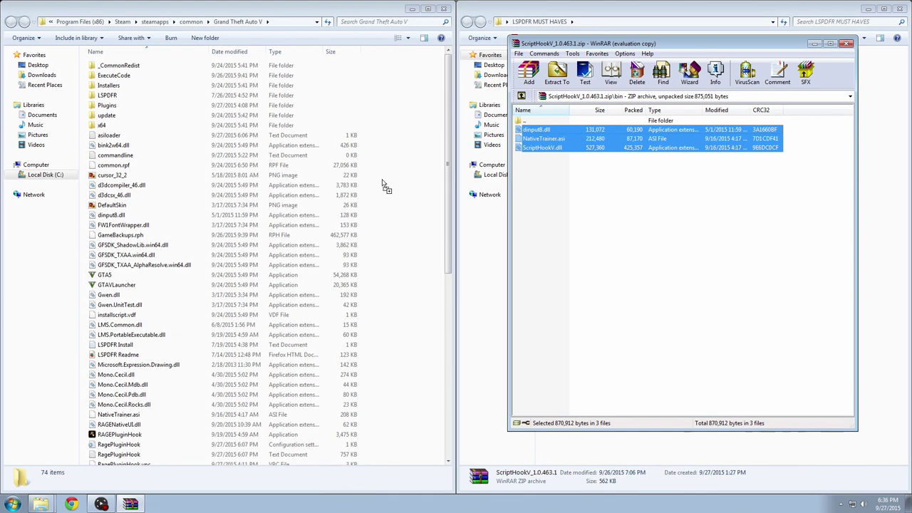
left_click_drag(382, 184, 577, 158)
left_click_drag(538, 122, 580, 173)
left_click(847, 45)
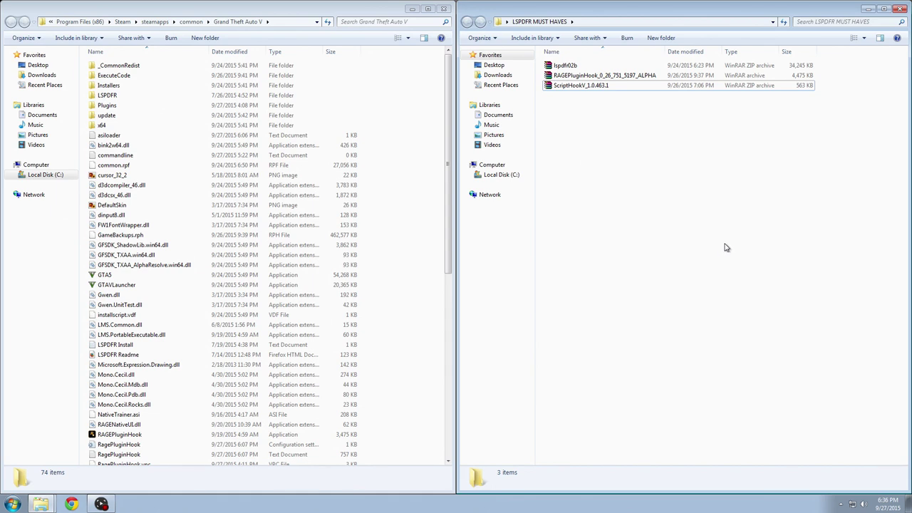
Step: Create a desktop shortcut to the RAGEPluginHook application, close the folder windows, and place the shortcut above the Grand Theft Auto V game shortcut
left_click(898, 9)
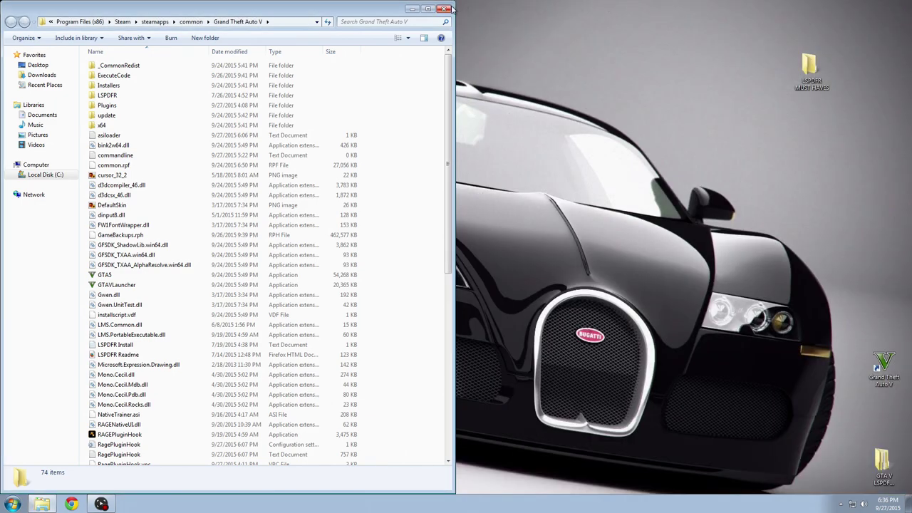
left_click_drag(448, 75, 460, 216)
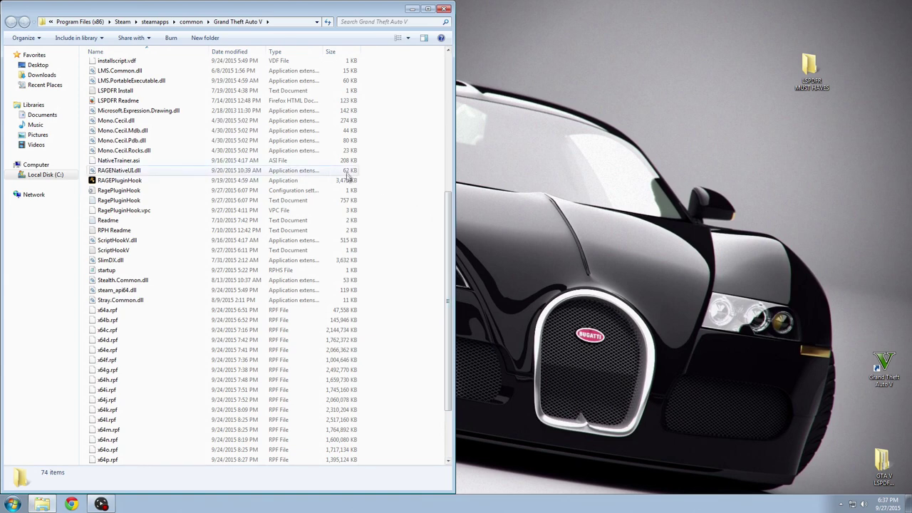
mouse_move(124, 184)
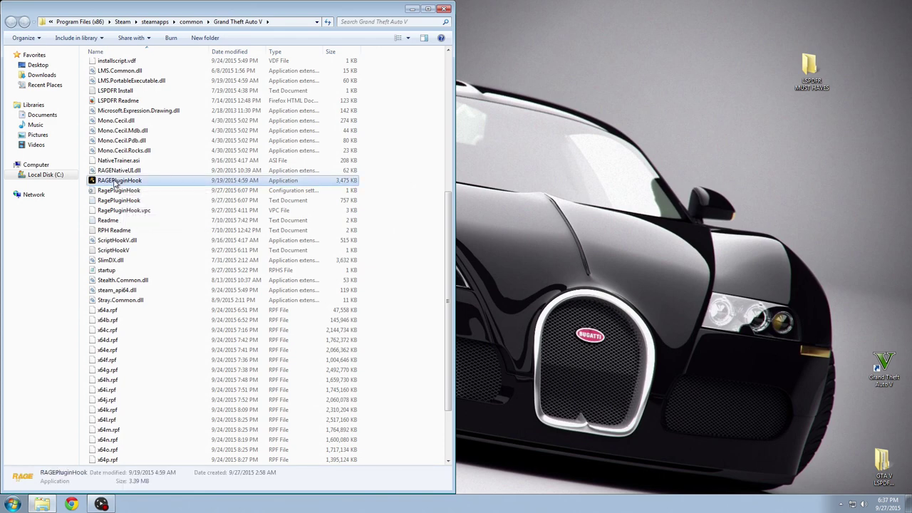
right_click(114, 183)
mouse_move(160, 318)
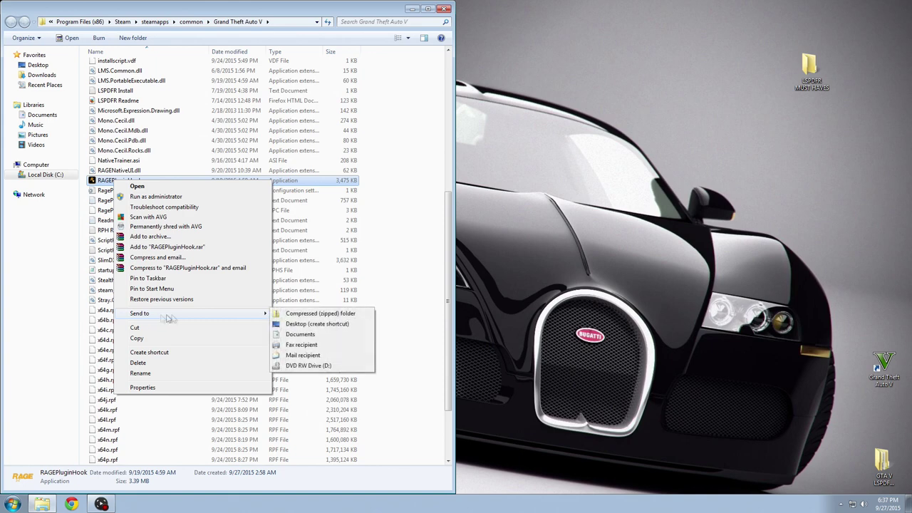
left_click(306, 325)
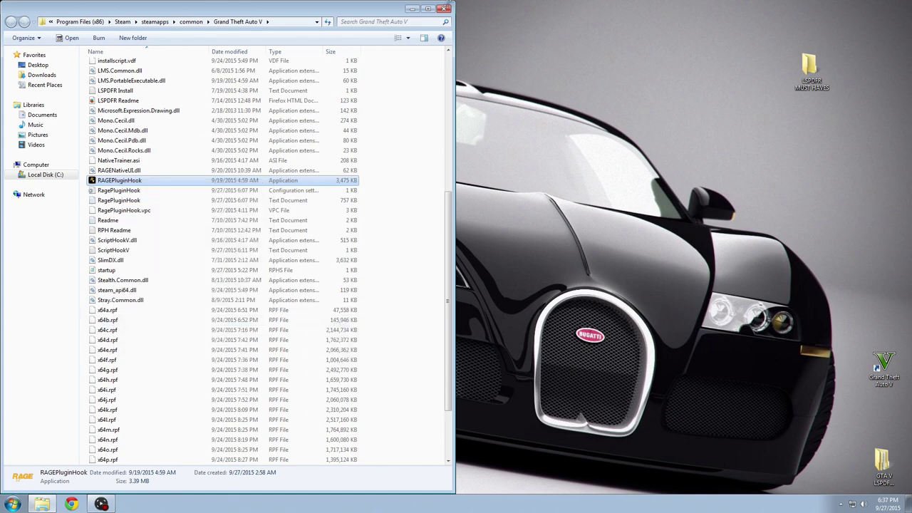
left_click(445, 9)
left_click_drag(15, 225, 870, 222)
left_click(829, 216)
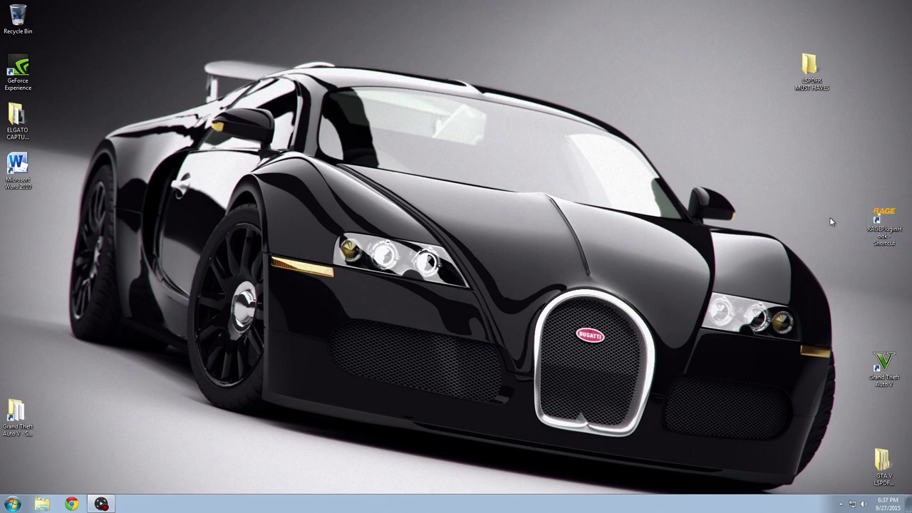
Step: Set the RAGEPluginHook desktop shortcut to run as administrator and apply the change
right_click(883, 218)
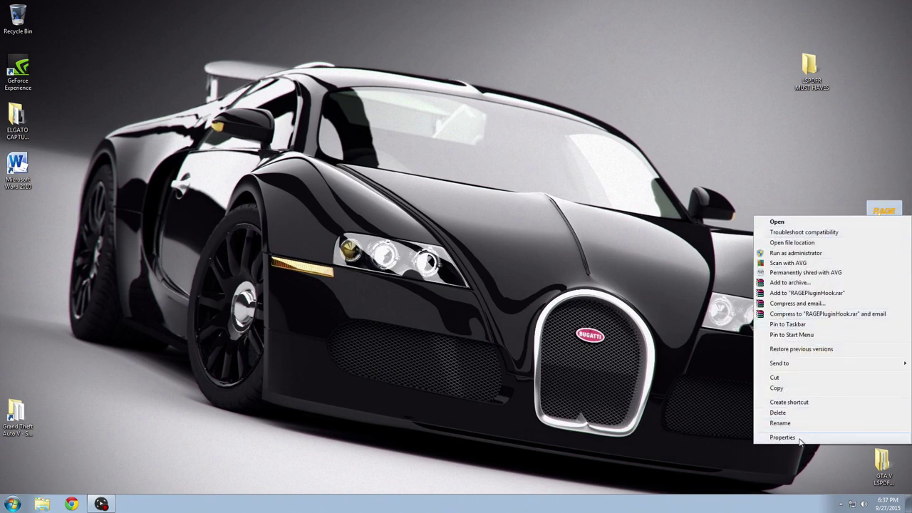
left_click(791, 437)
left_click(875, 388)
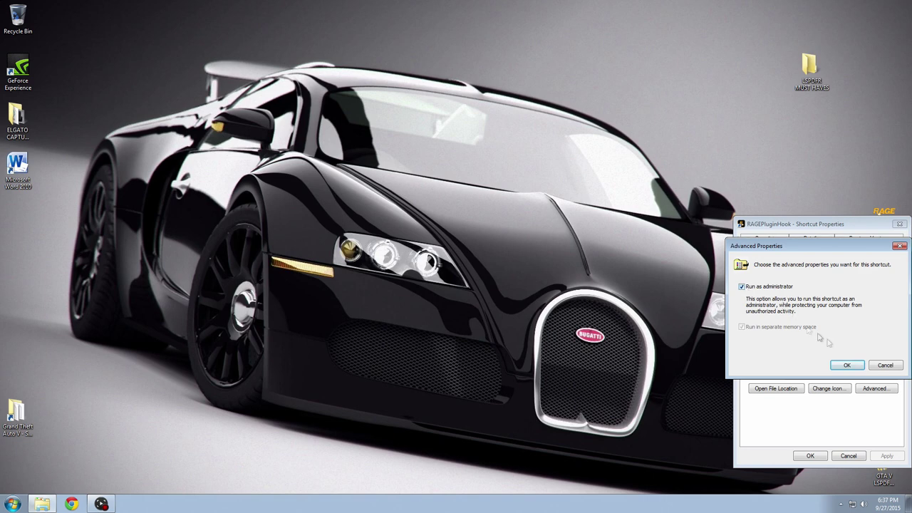
left_click(847, 365)
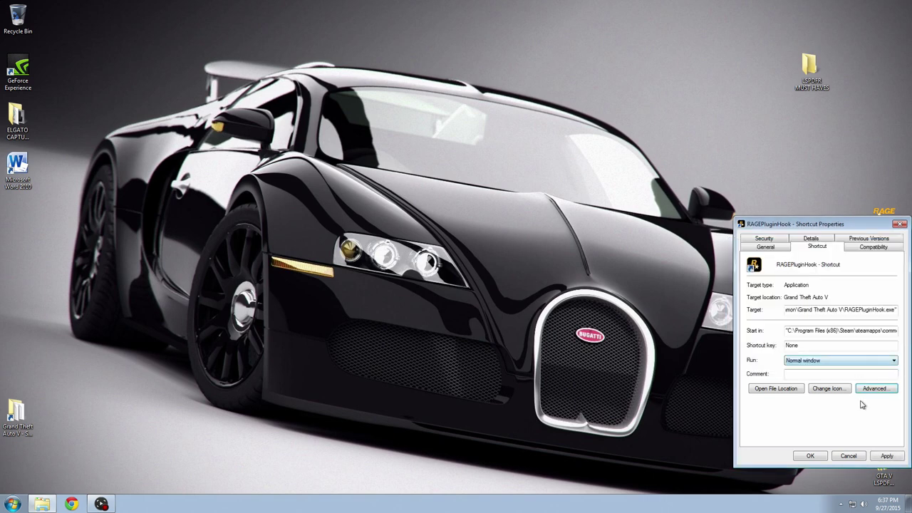
left_click(886, 456)
left_click(810, 456)
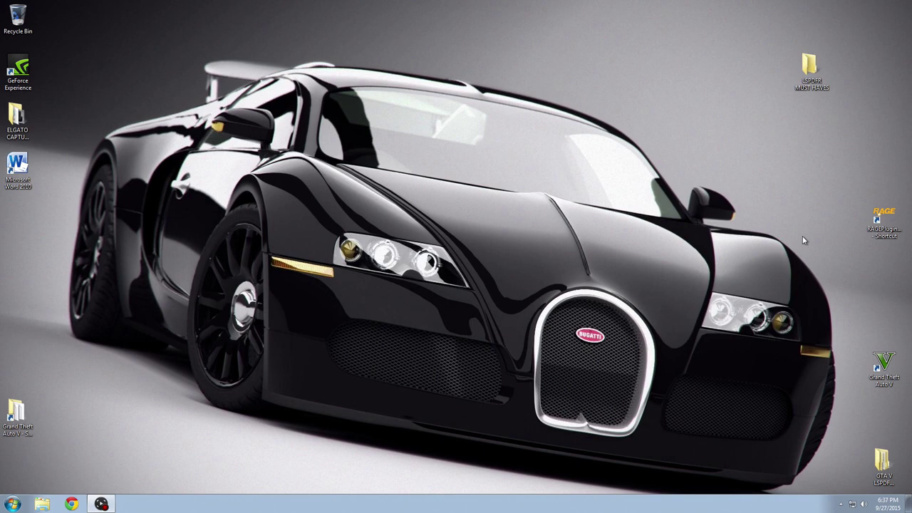
Step: Launch RAGE Plugin Hook from its desktop shortcut into its settings, allowing it to make changes to the computer
left_click(879, 217)
double_click(879, 218)
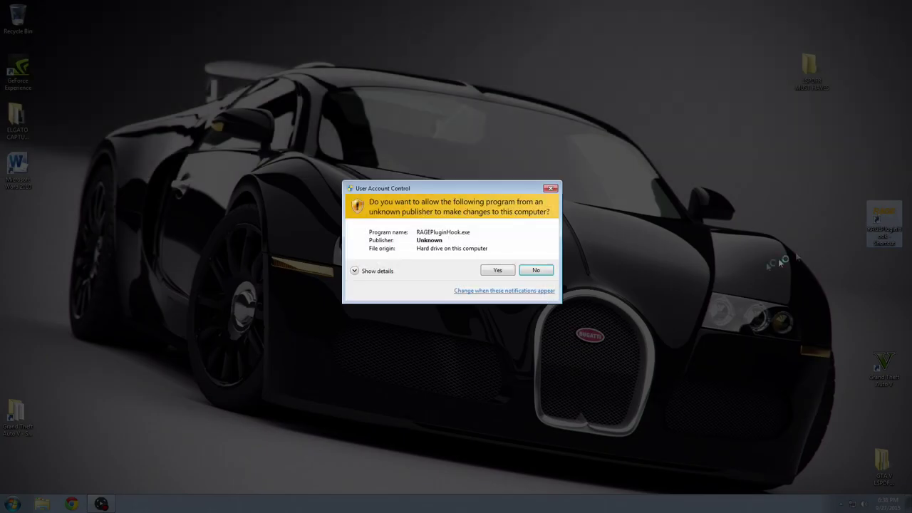
left_click(497, 270)
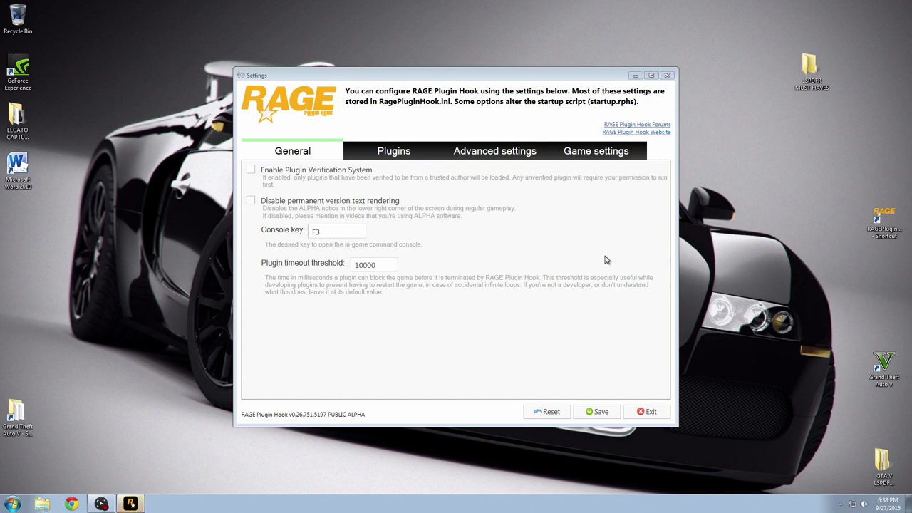
Step: Switch the Plugin Verification System on and off again, and bind the console key to F3
left_click(251, 171)
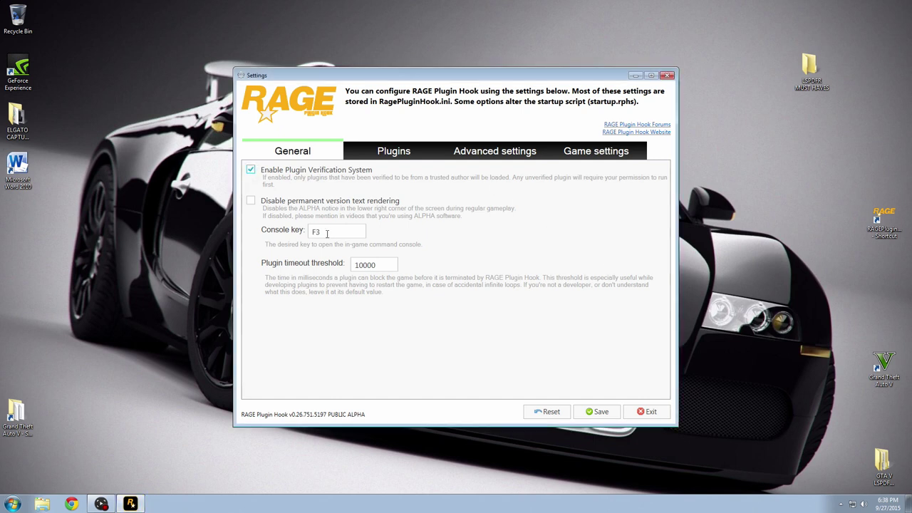
left_click(327, 233)
key("F4")
left_click(252, 171)
left_click(333, 232)
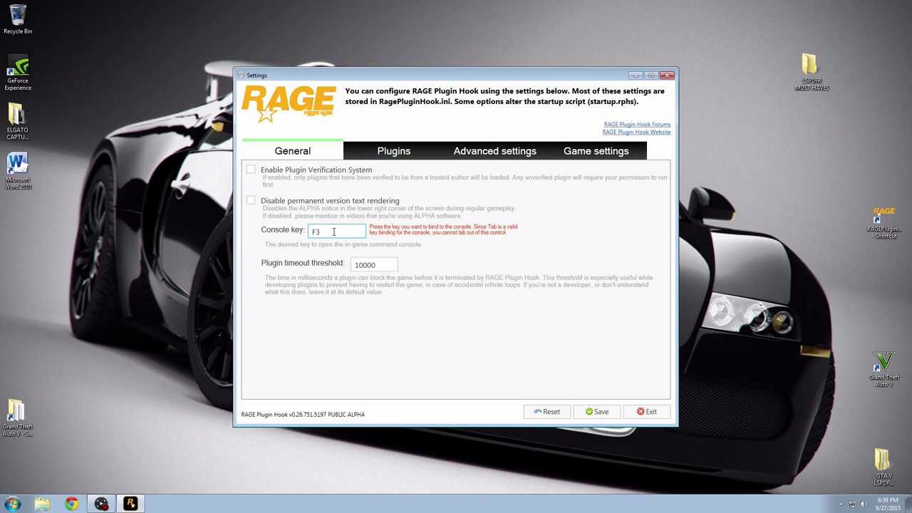
key("F3")
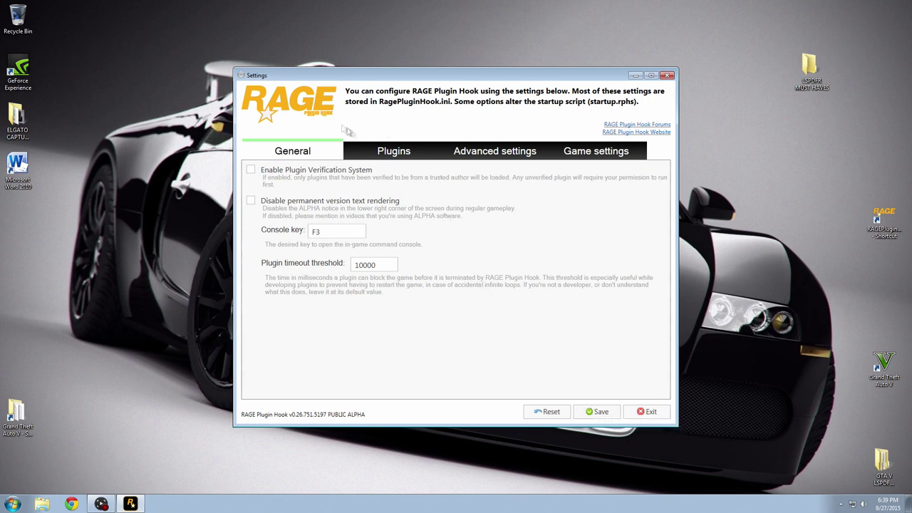
Step: Set RAGE Plugin Hook to load all plugins on startup, and check the advanced and game settings
left_click(393, 154)
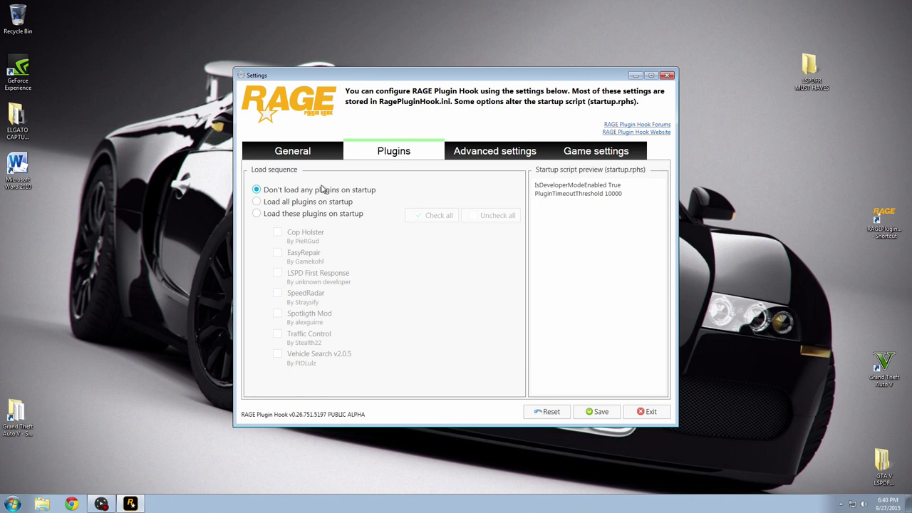
left_click(256, 214)
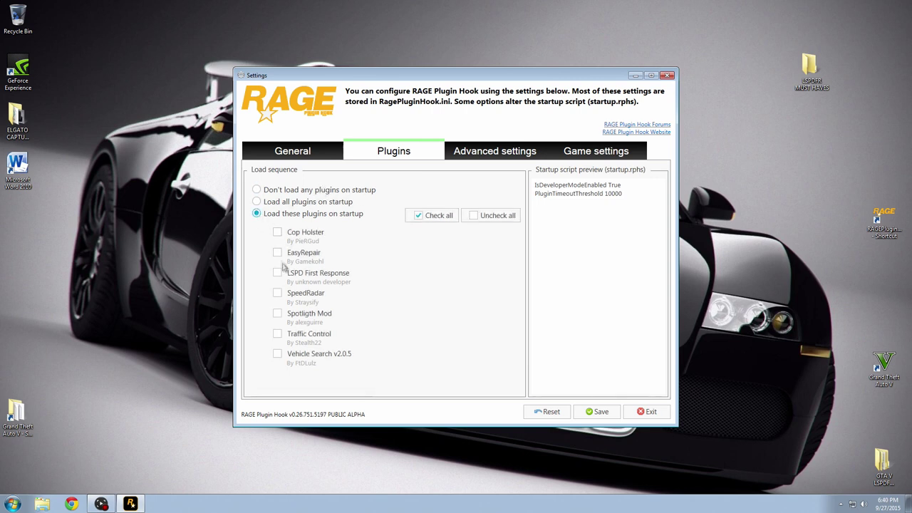
left_click(256, 202)
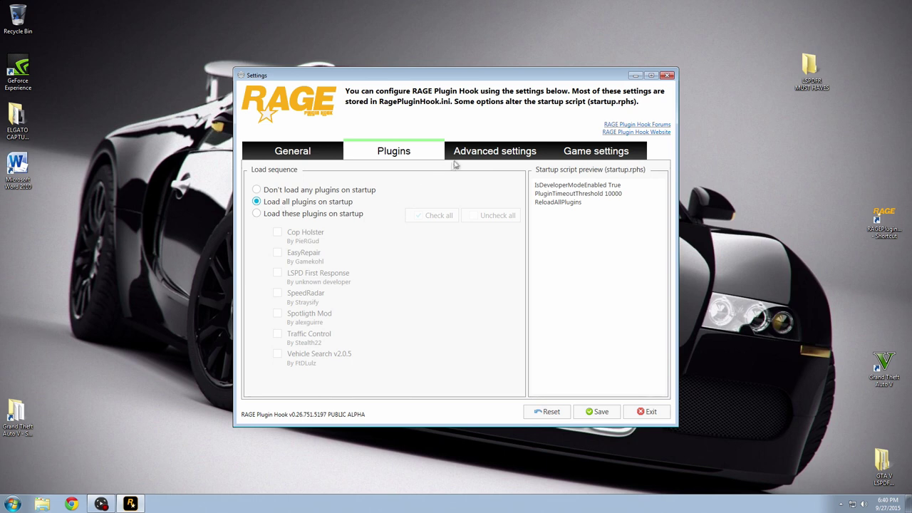
left_click(475, 154)
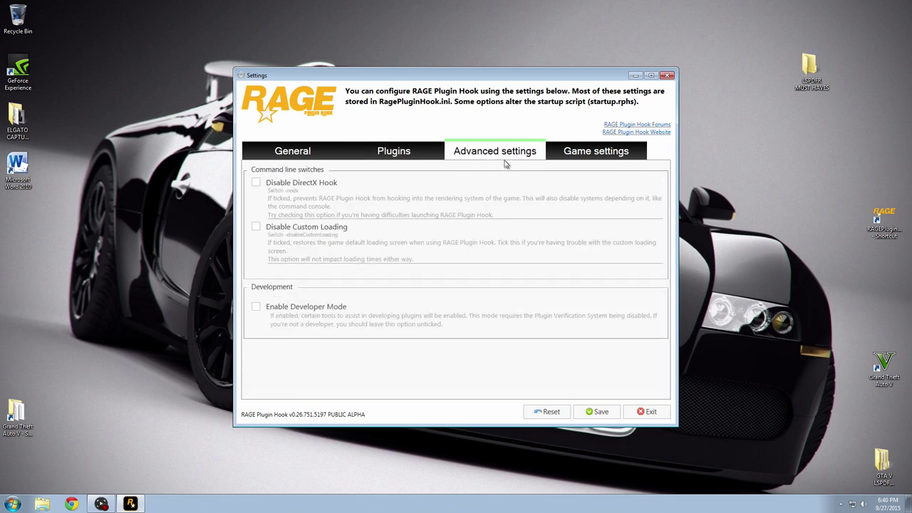
left_click(575, 157)
left_click(413, 155)
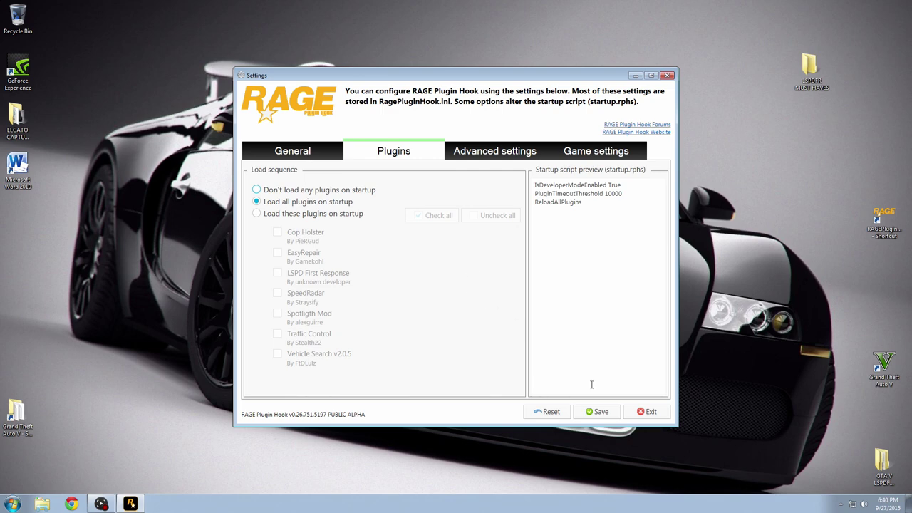
Step: Save the RAGE Plugin Hook settings to launch Grand Theft Auto V, and start Story Mode
left_click(597, 411)
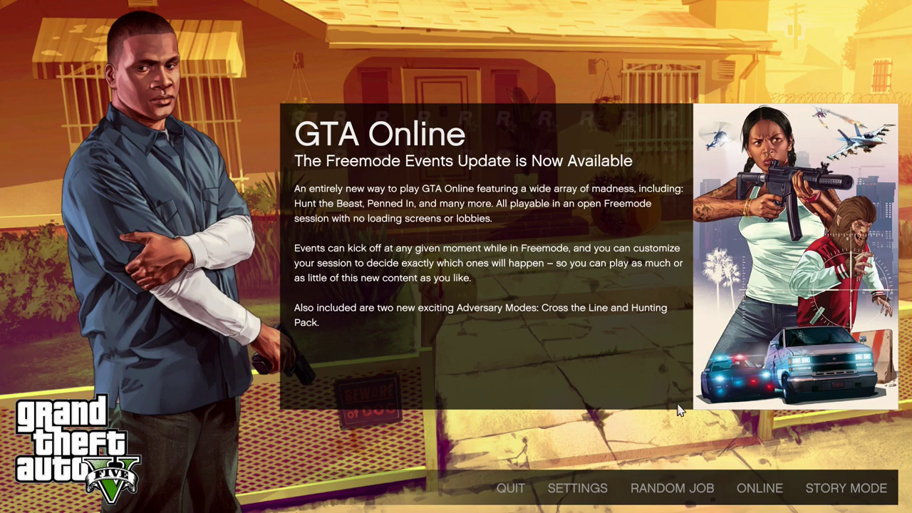
left_click(831, 489)
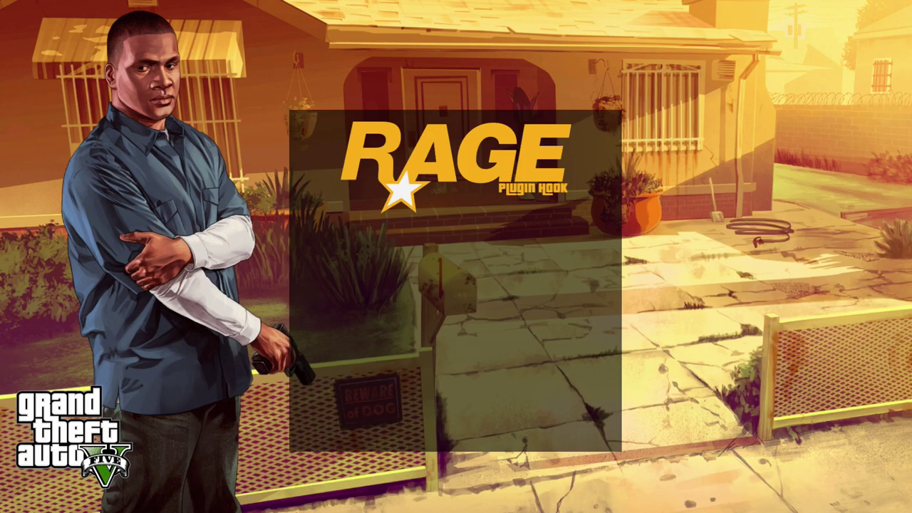